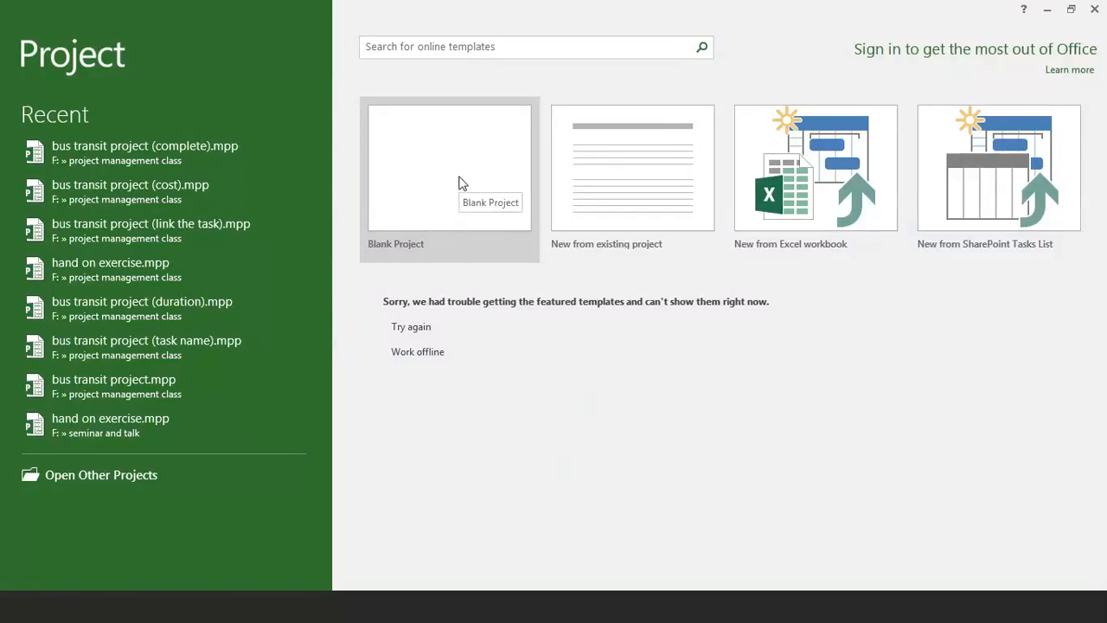
Create a new blank project.
left_click(461, 183)
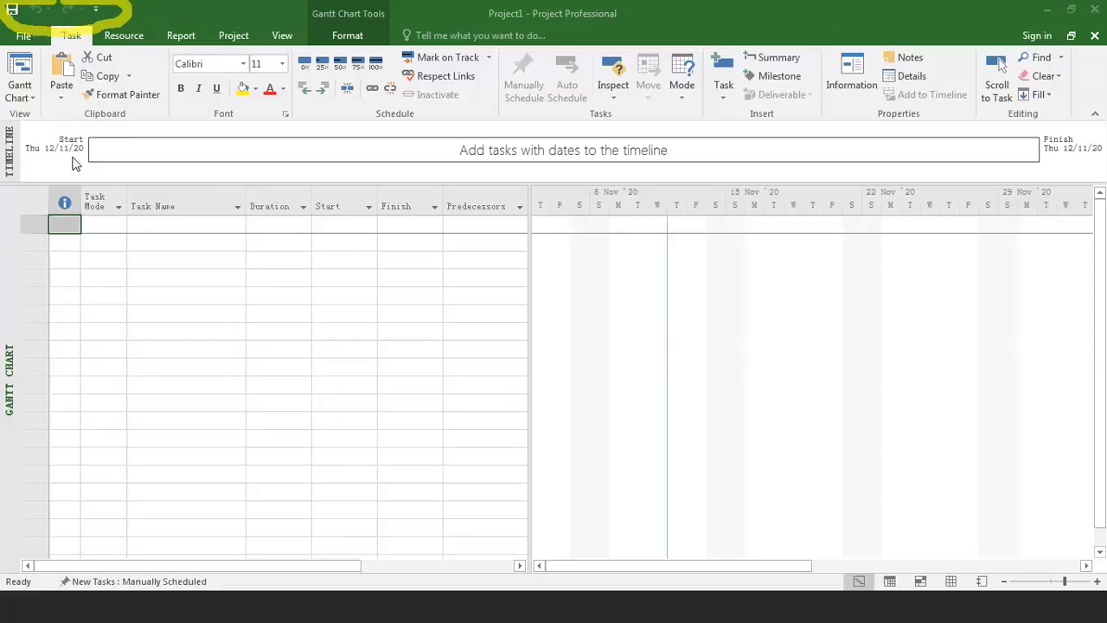
left_click(805, 20)
mouse_move(11, 28)
left_mouse_down()
mouse_move(182, 68)
mouse_move(370, 48)
mouse_move(494, 19)
mouse_move(66, 8)
mouse_move(28, 31)
mouse_move(44, 30)
left_mouse_up()
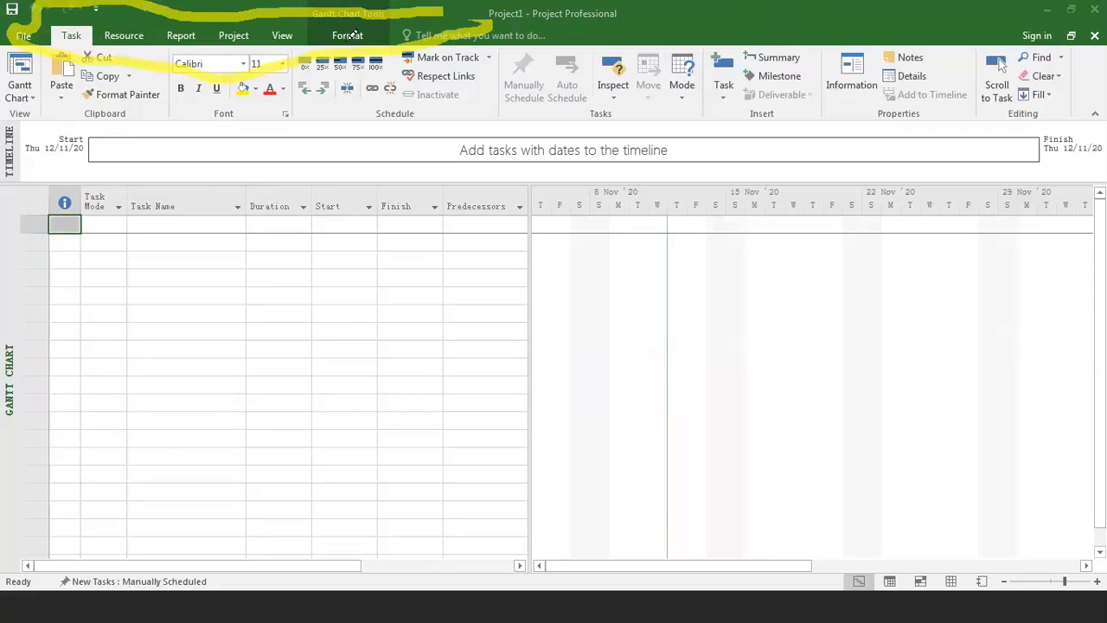
mouse_move(239, 30)
left_mouse_down()
mouse_move(218, 24)
mouse_move(265, 21)
mouse_move(232, 18)
left_mouse_up()
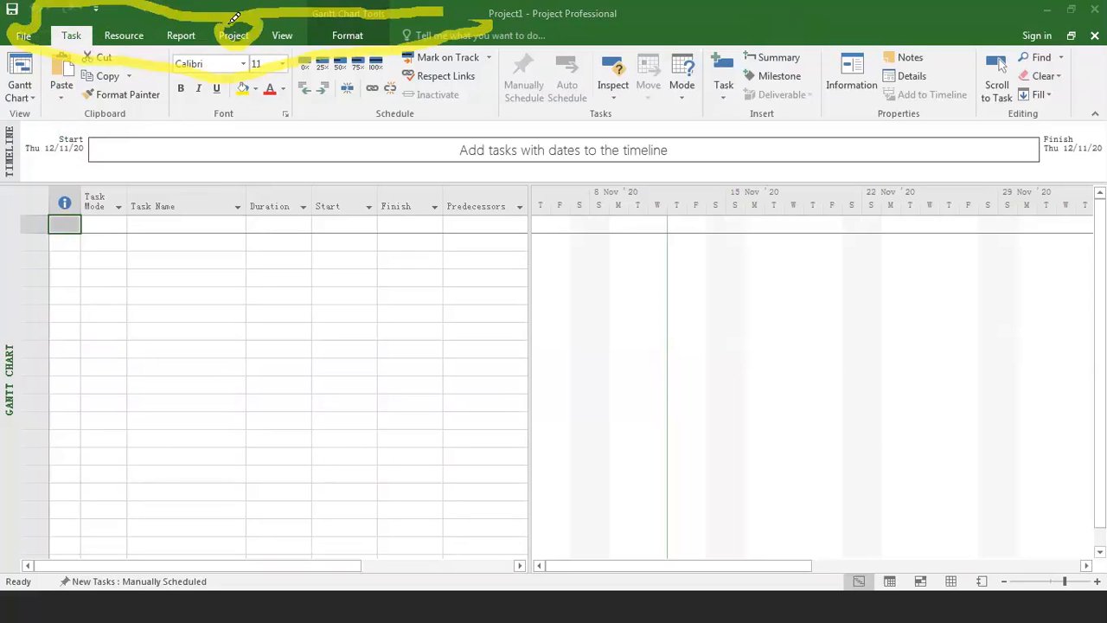
key("Escape")
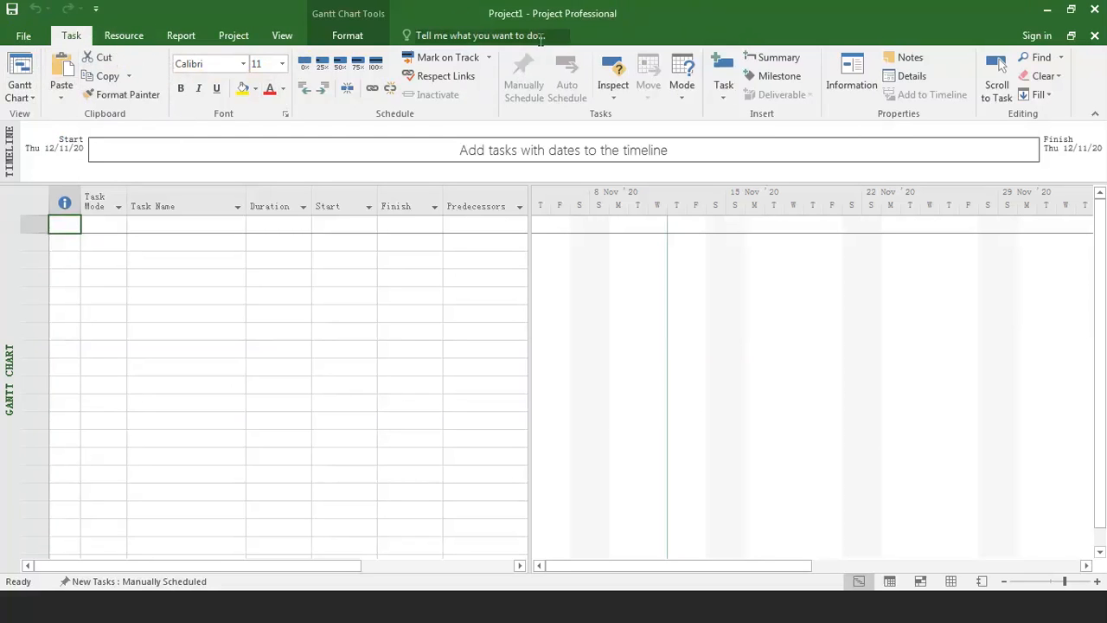
left_click(798, 34)
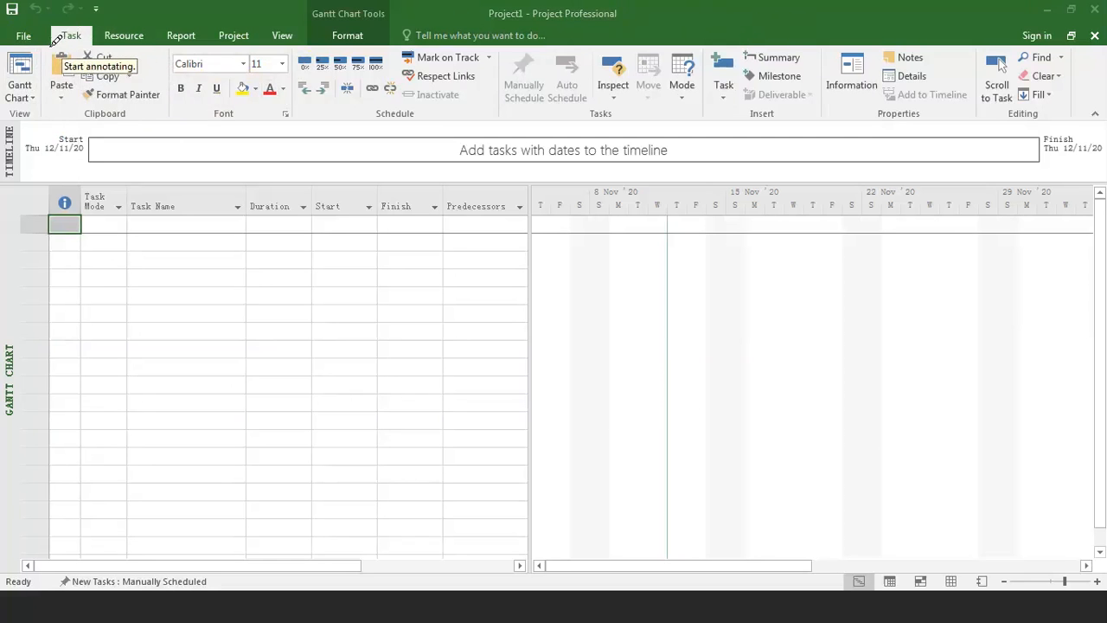
left_click_drag(97, 125, 268, 124)
left_click_drag(339, 128, 415, 122)
left_click_drag(570, 127, 640, 134)
left_click_drag(745, 126, 939, 124)
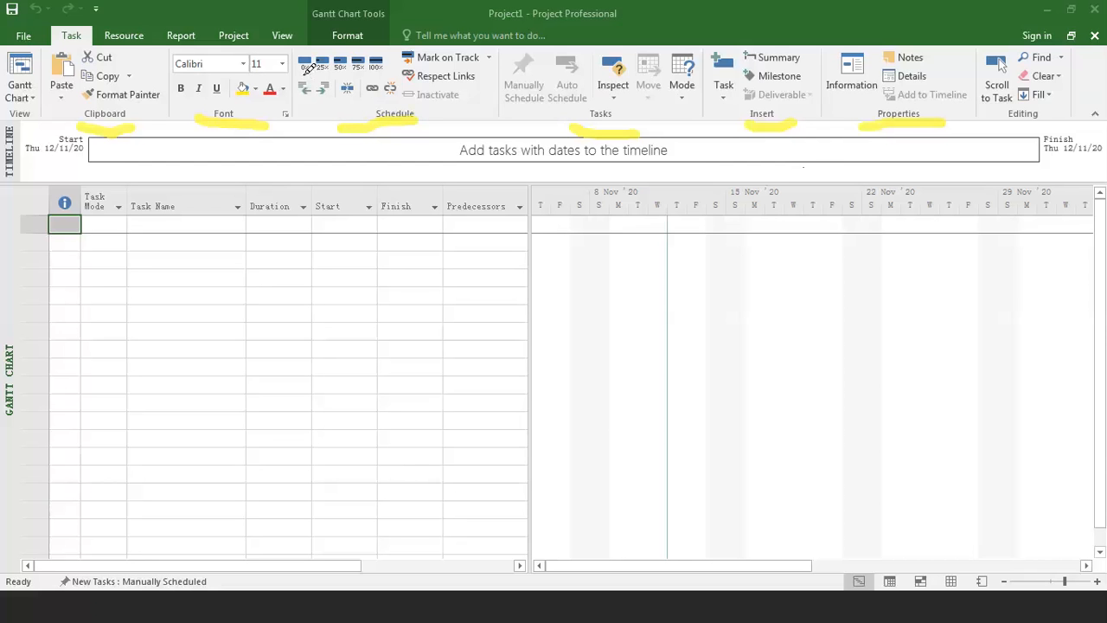
mouse_move(304, 77)
left_mouse_down()
mouse_move(298, 97)
mouse_move(317, 93)
mouse_move(310, 78)
left_mouse_up()
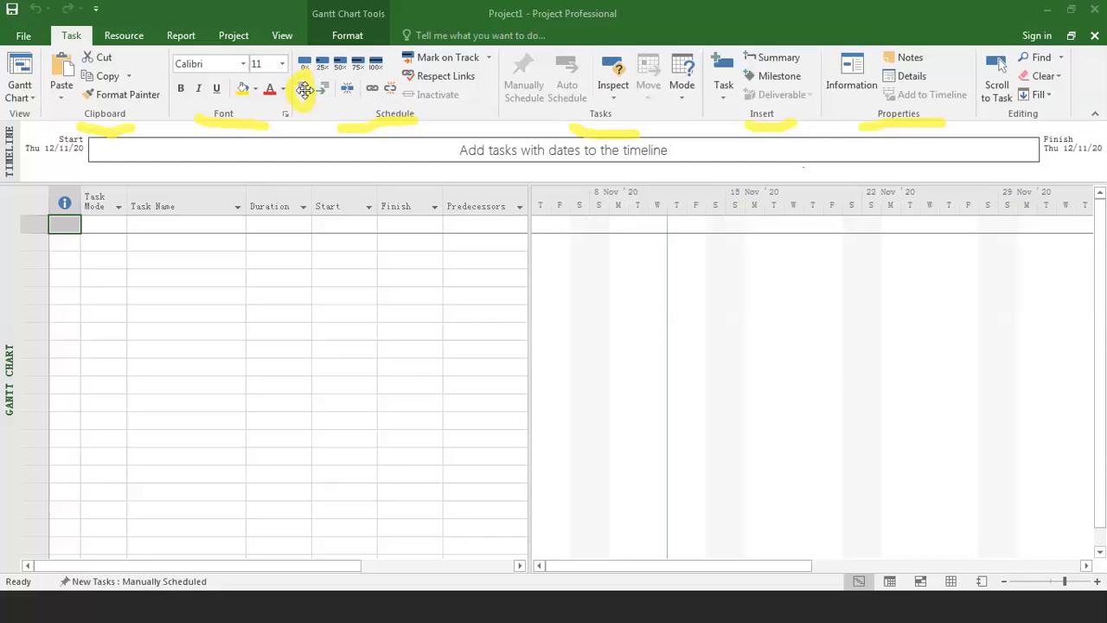
mouse_move(331, 80)
left_mouse_down()
mouse_move(334, 69)
mouse_move(313, 75)
mouse_move(339, 102)
mouse_move(336, 69)
mouse_move(386, 74)
mouse_move(367, 105)
mouse_move(379, 83)
mouse_move(384, 94)
mouse_move(403, 78)
left_mouse_up()
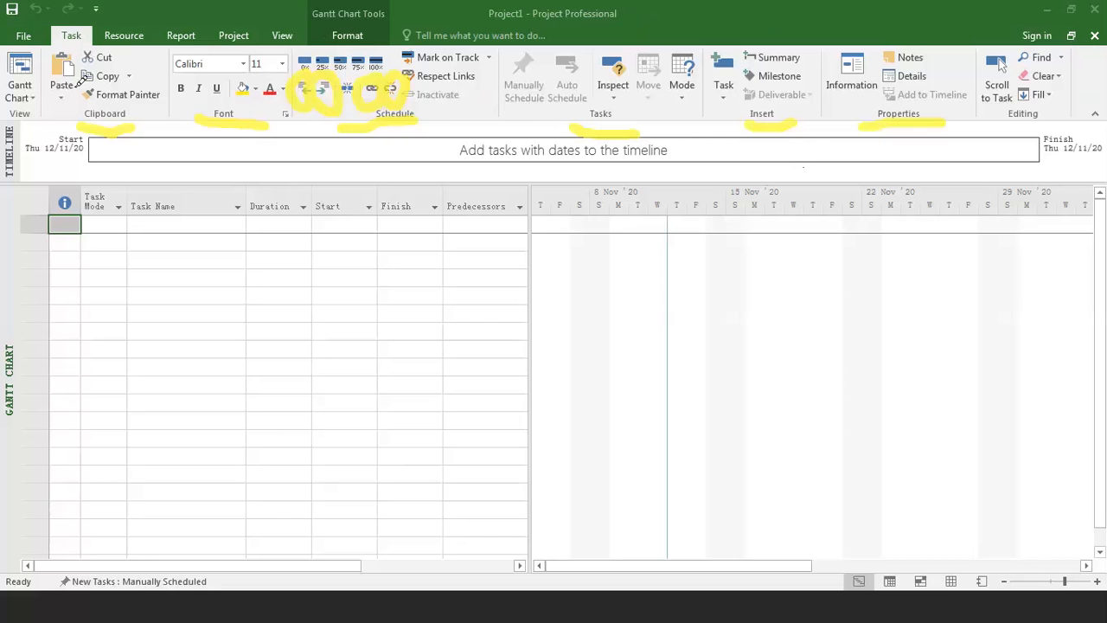
mouse_move(53, 21)
left_mouse_down()
mouse_move(69, 41)
mouse_move(294, 59)
mouse_move(171, 15)
mouse_move(120, 24)
mouse_move(61, 85)
mouse_move(64, 24)
mouse_move(151, 93)
mouse_move(50, 60)
left_mouse_up()
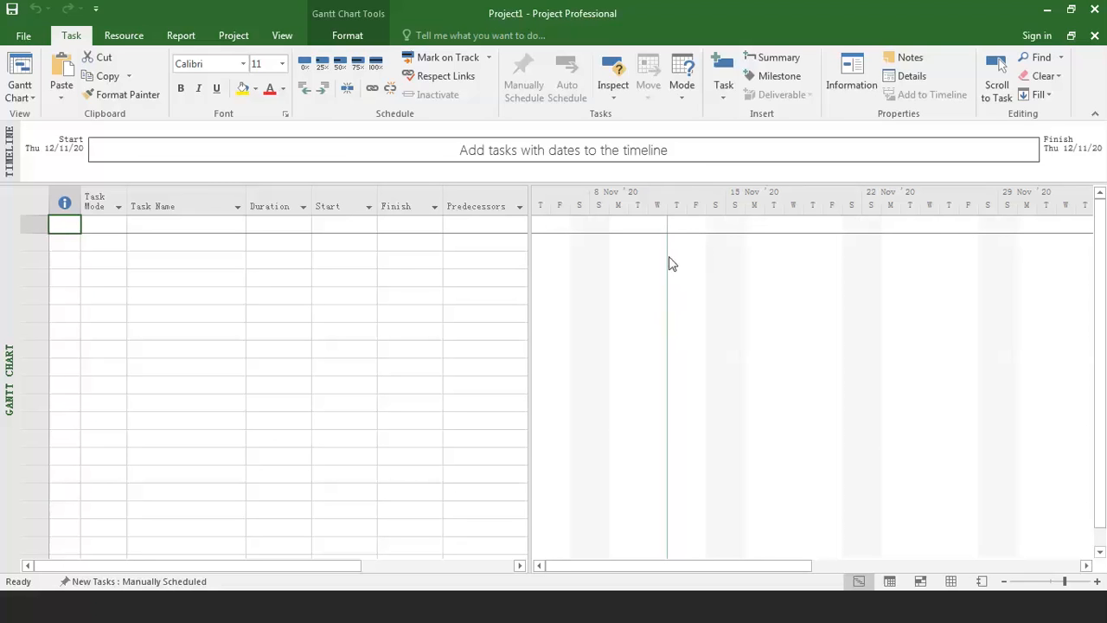
Set the project's start date to Sunday 15/11/20 in the project information.
left_click(235, 42)
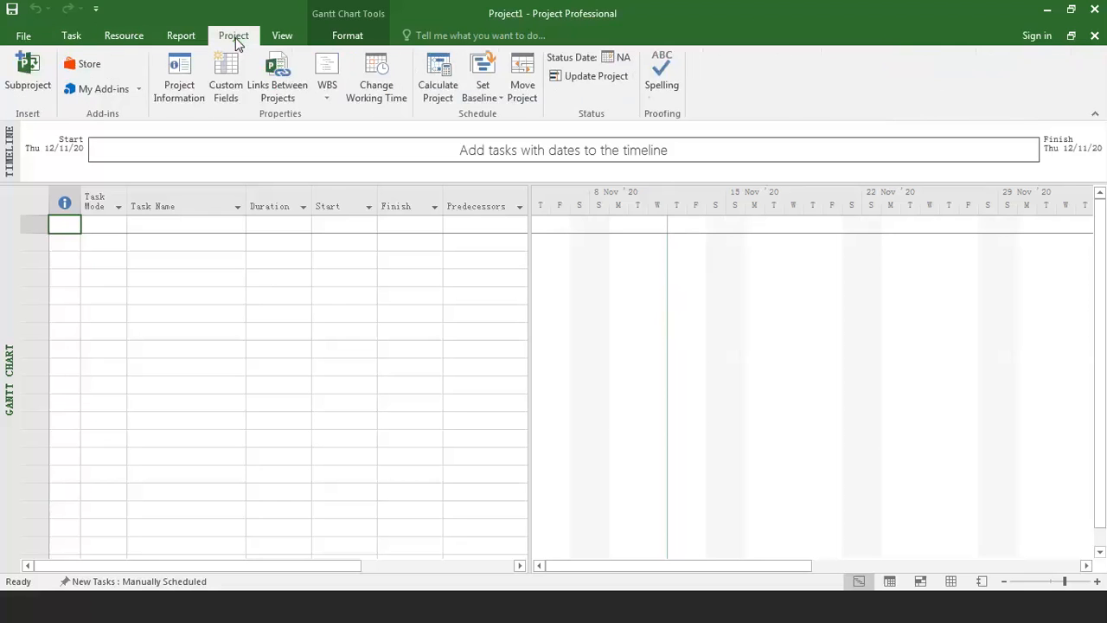
left_click(177, 89)
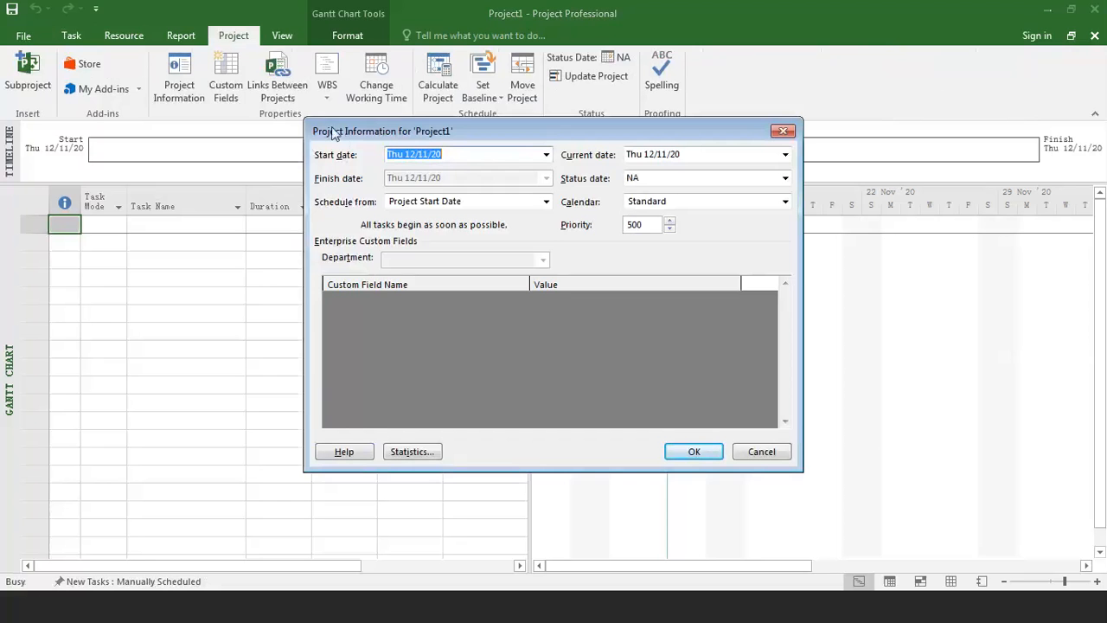
left_click(546, 154)
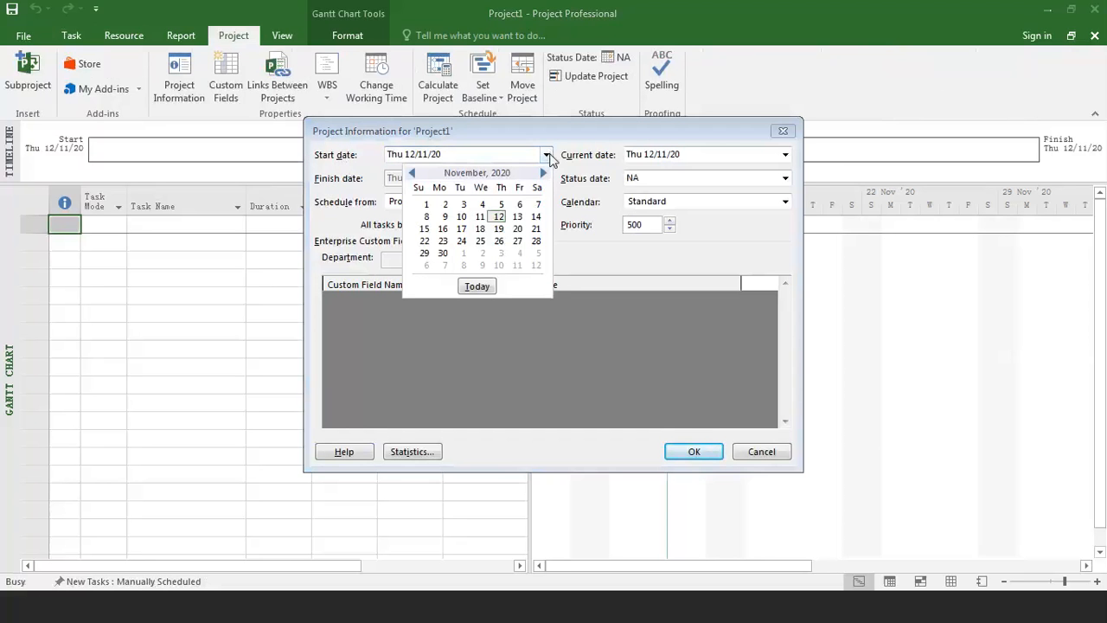
left_click(423, 229)
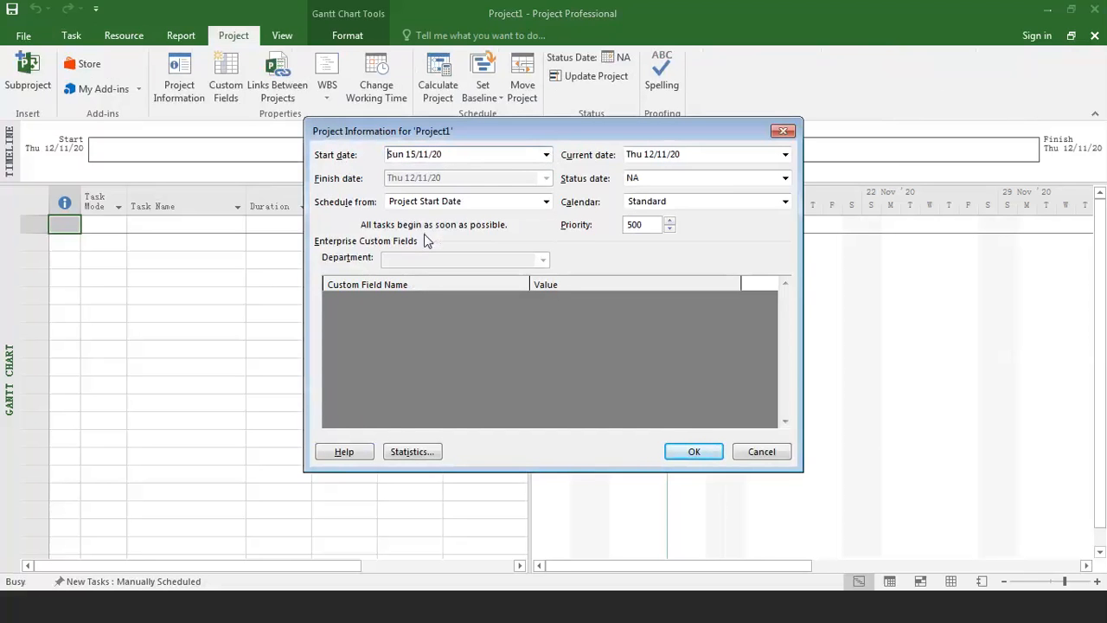
left_click(694, 451)
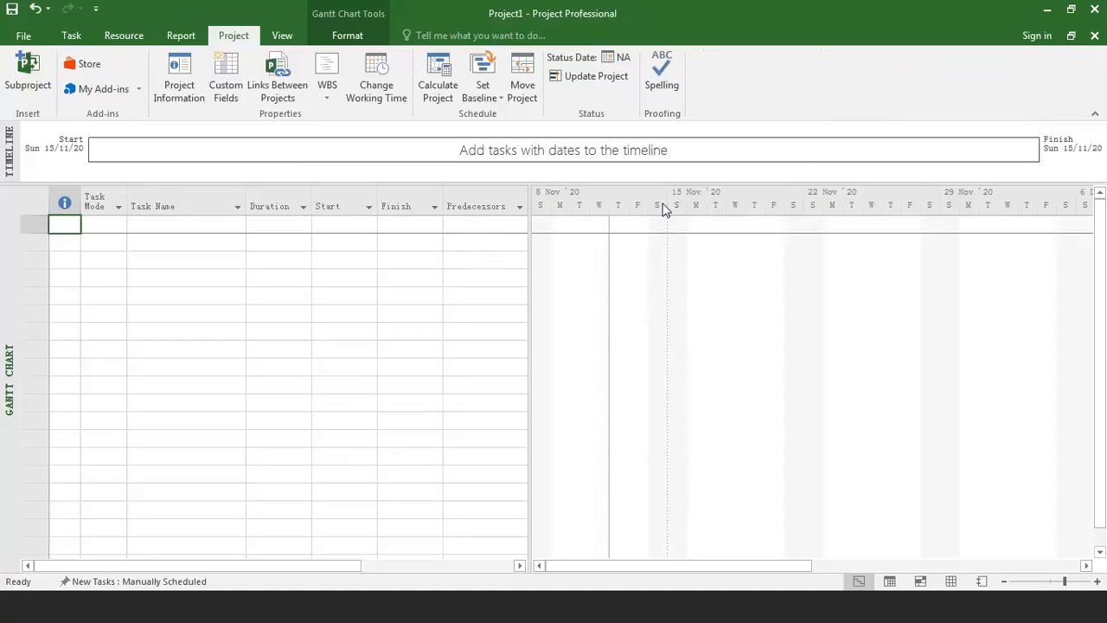
Save the project as "exercise on bus transit station" in the "project management class" folder on drive F.
left_click(26, 36)
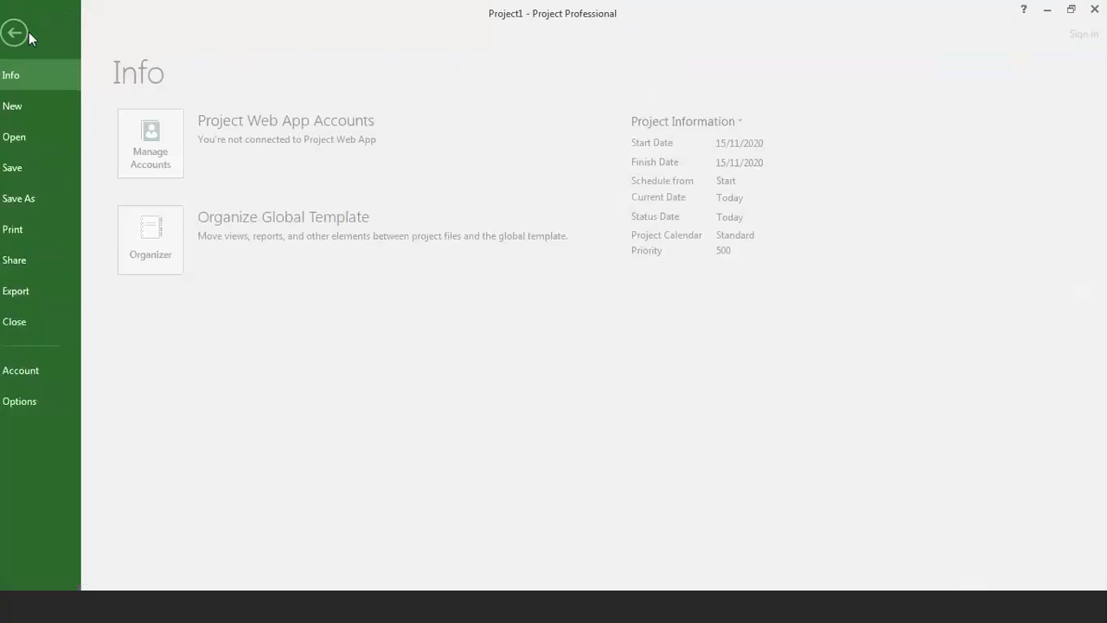
left_click(46, 205)
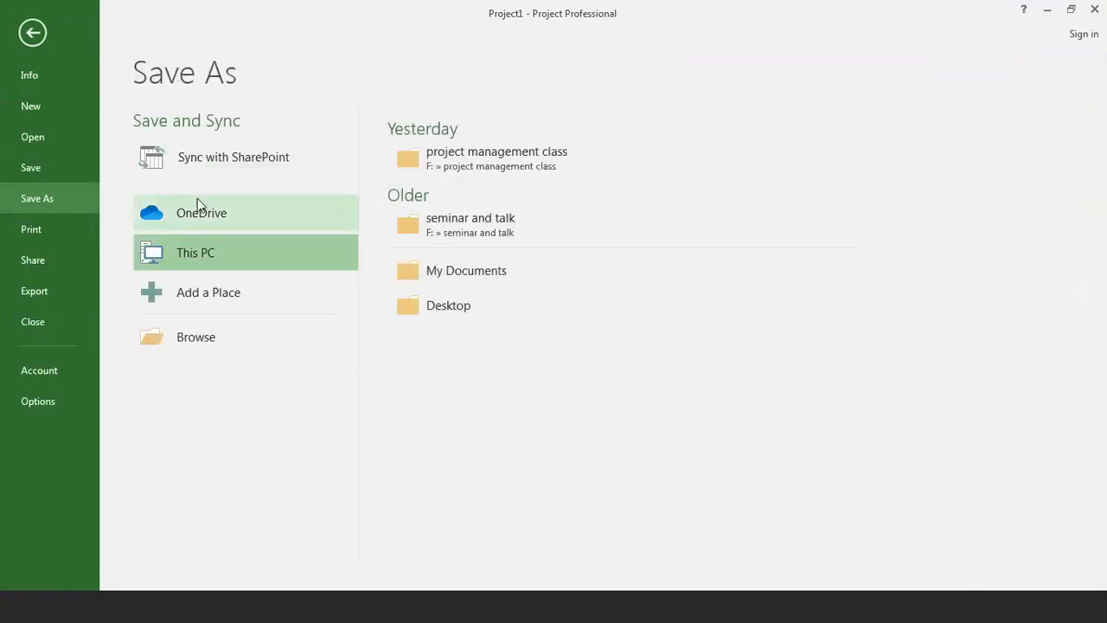
left_click(496, 154)
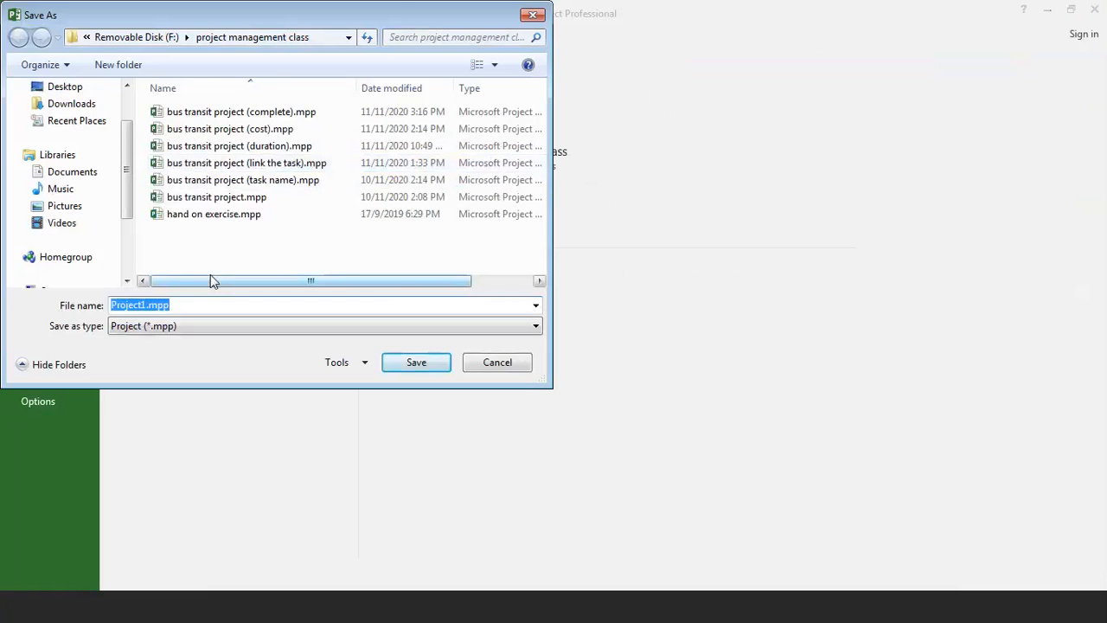
type("b")
key("BackSpace")
type("e")
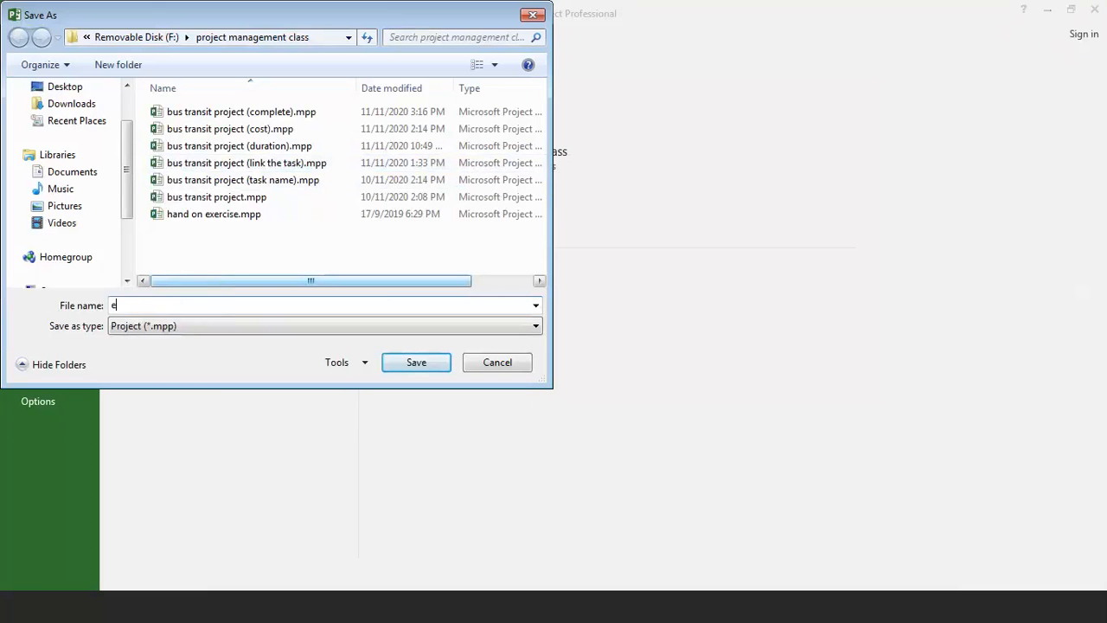
type("xercise on bus transit")
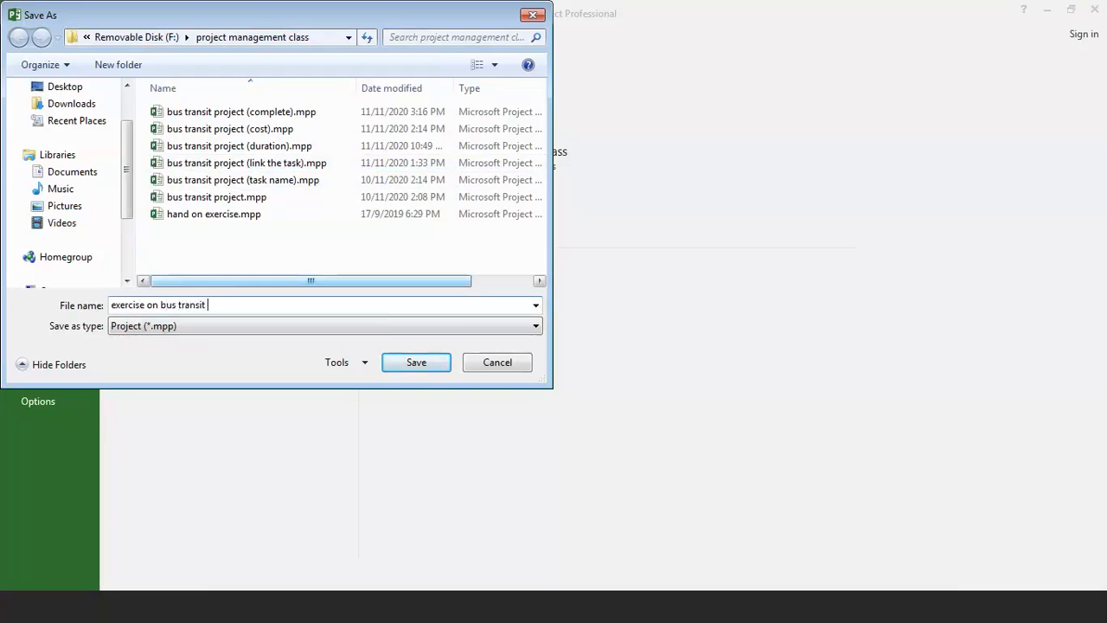
type(" station")
left_click(423, 368)
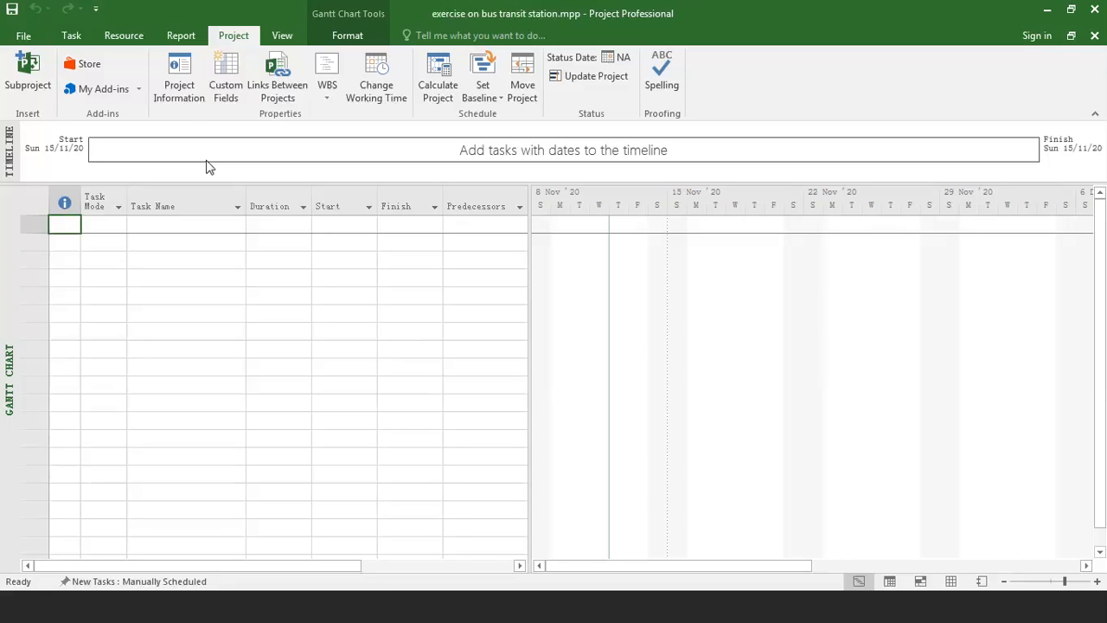
Choose Standard as the project's calendar in the project information.
left_click(176, 103)
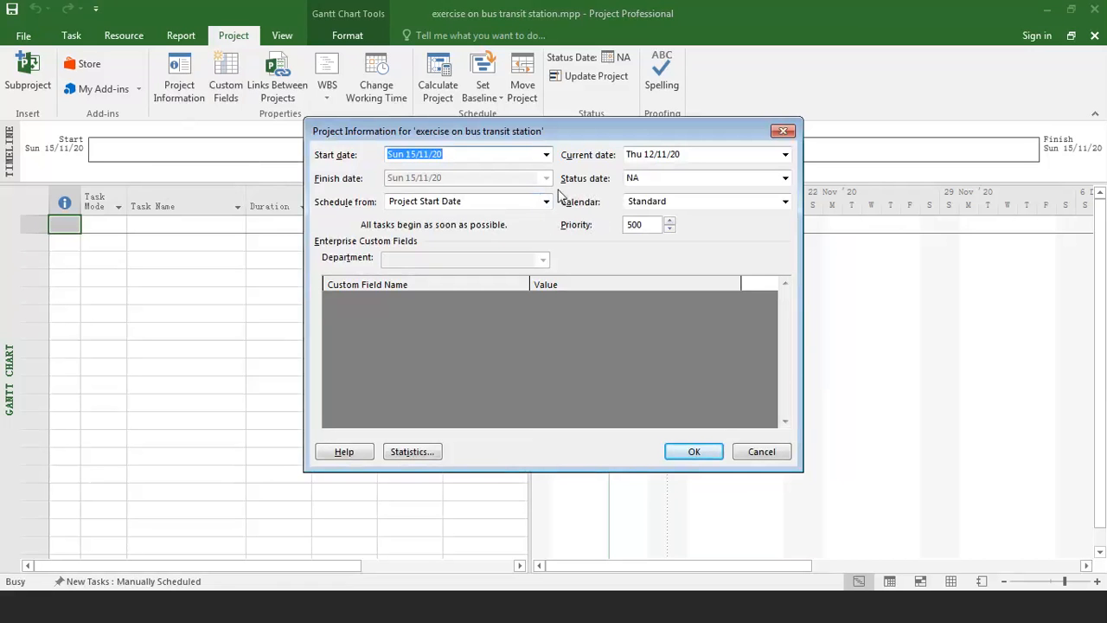
left_click(785, 202)
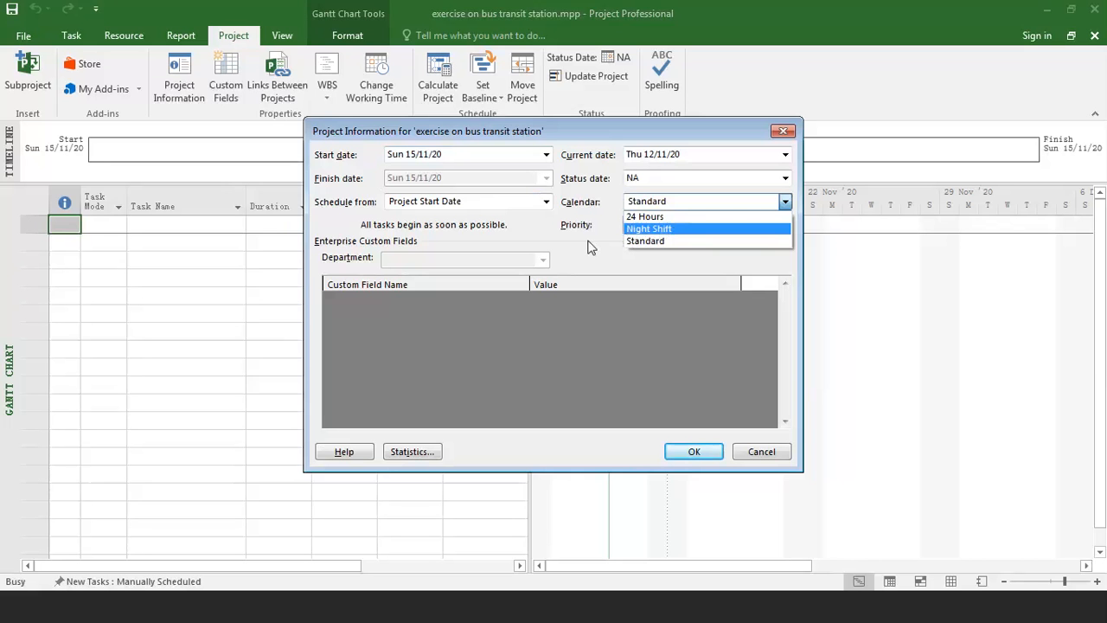
left_click(633, 204)
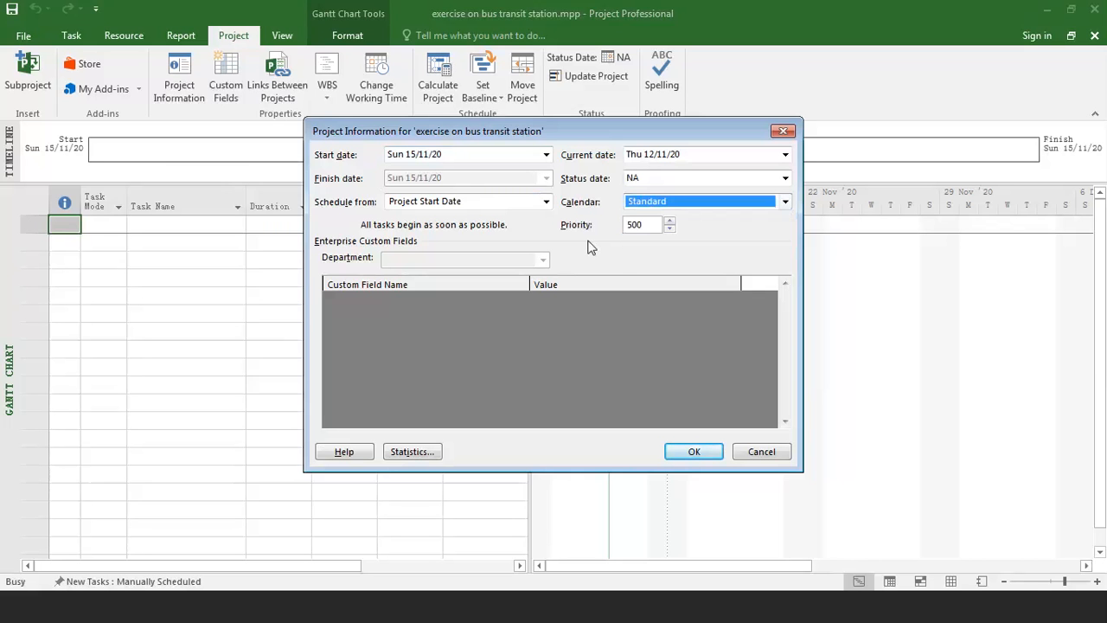
left_click(637, 202)
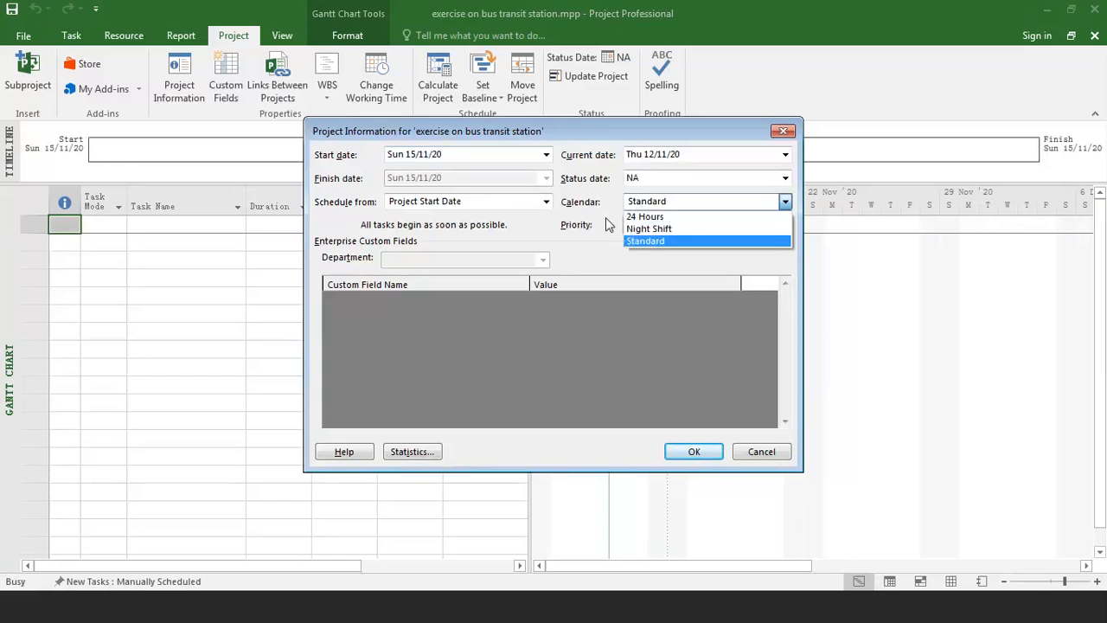
left_click(645, 241)
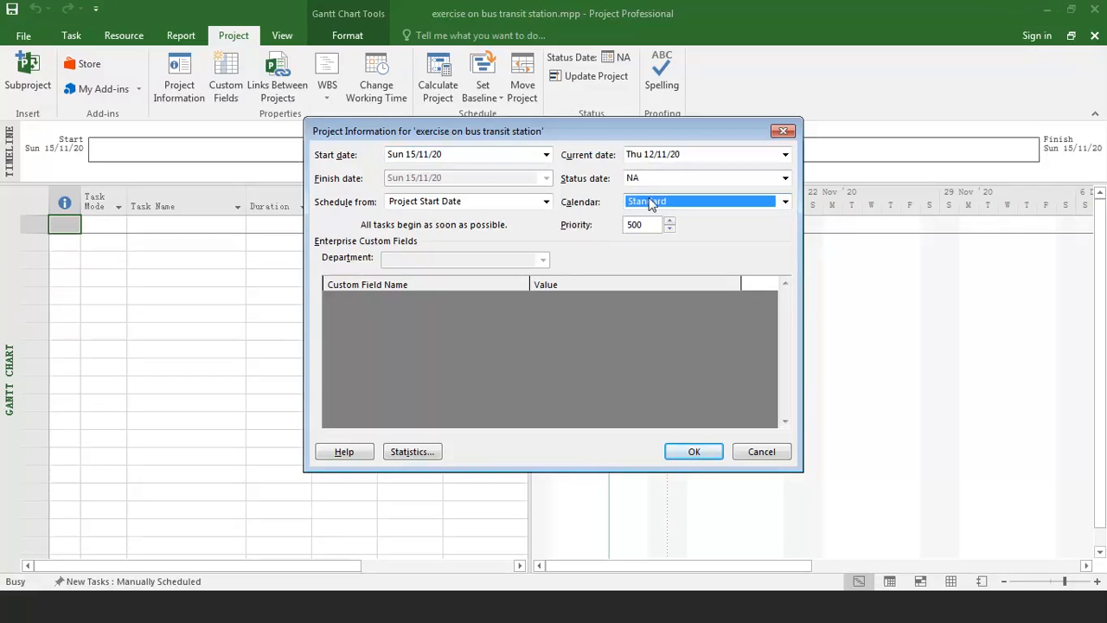
left_click(650, 203)
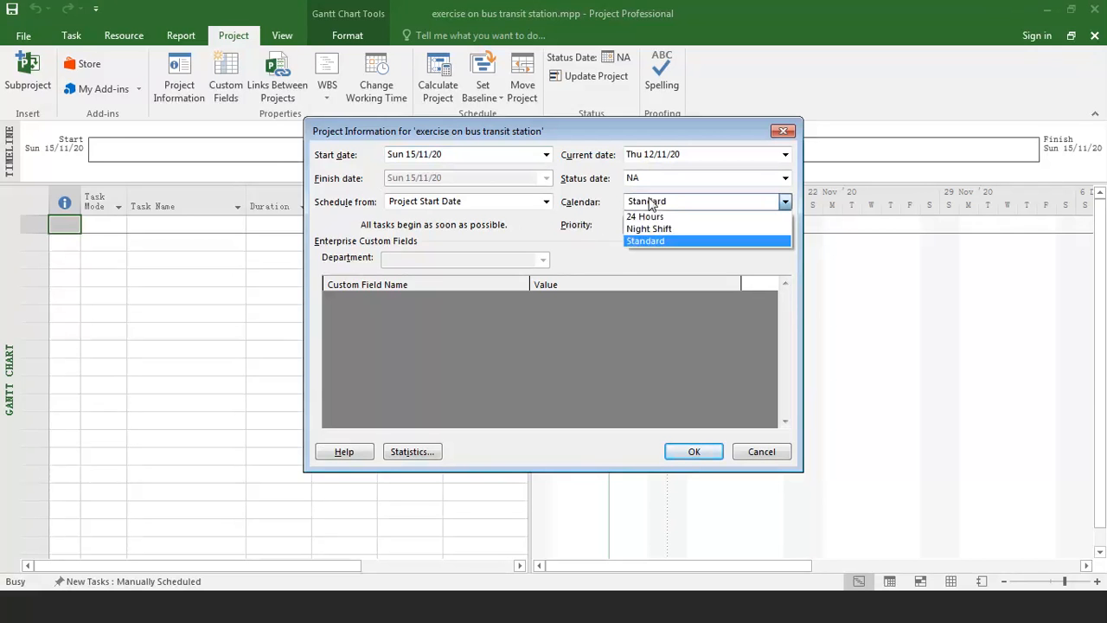
left_click(648, 242)
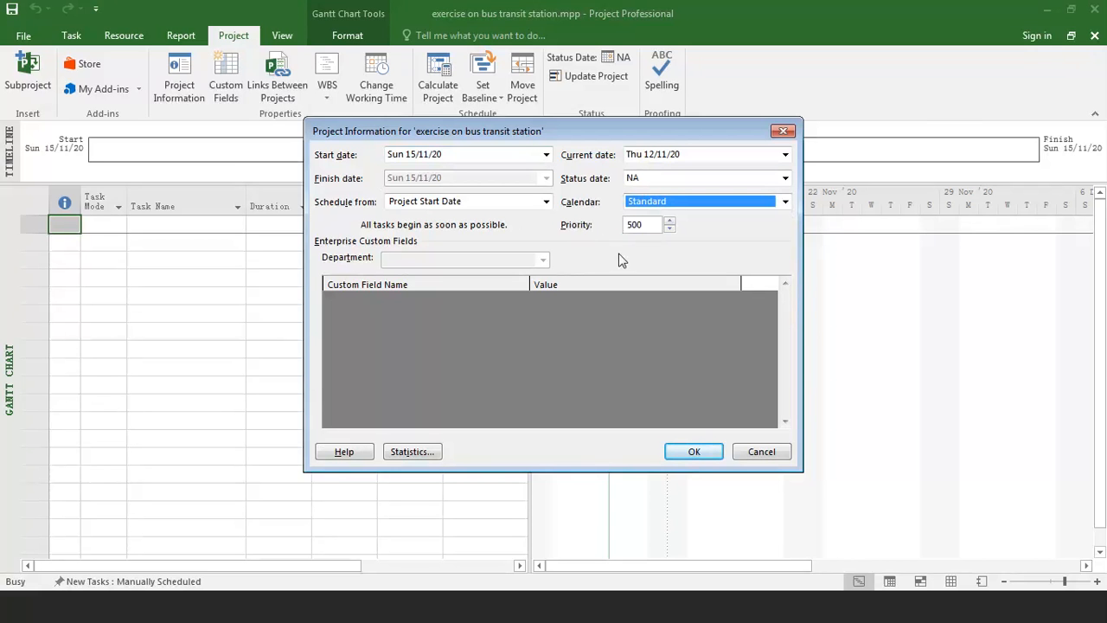
left_click(681, 455)
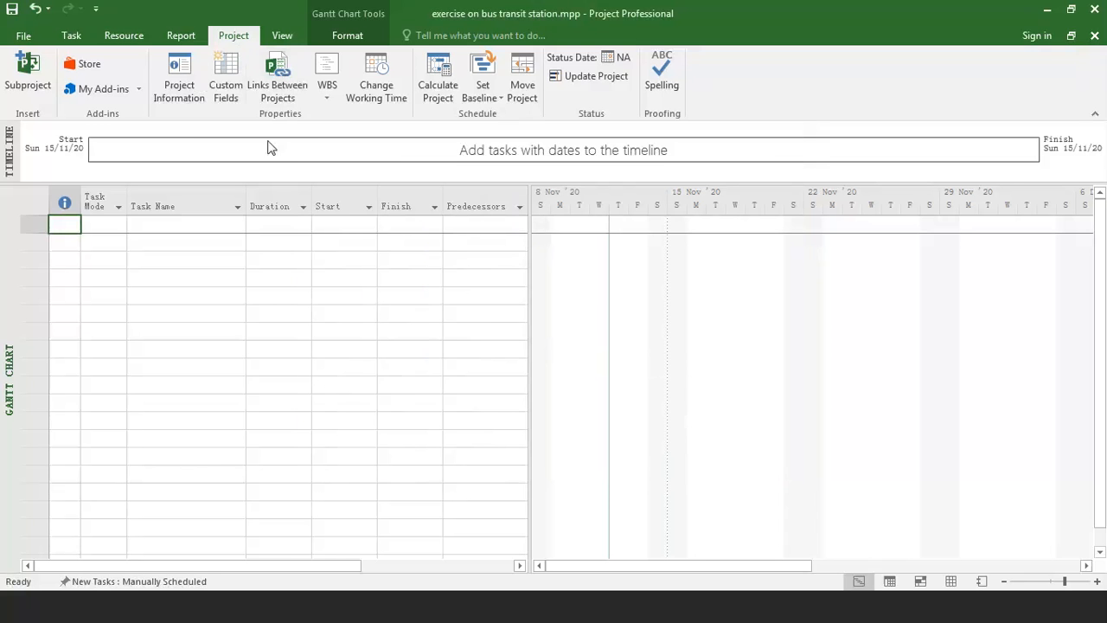
Examine the Standard project calendar's working times for individual November 2020 days, including the 1st, 2nd, 9th and 15th to 17th.
left_click(376, 90)
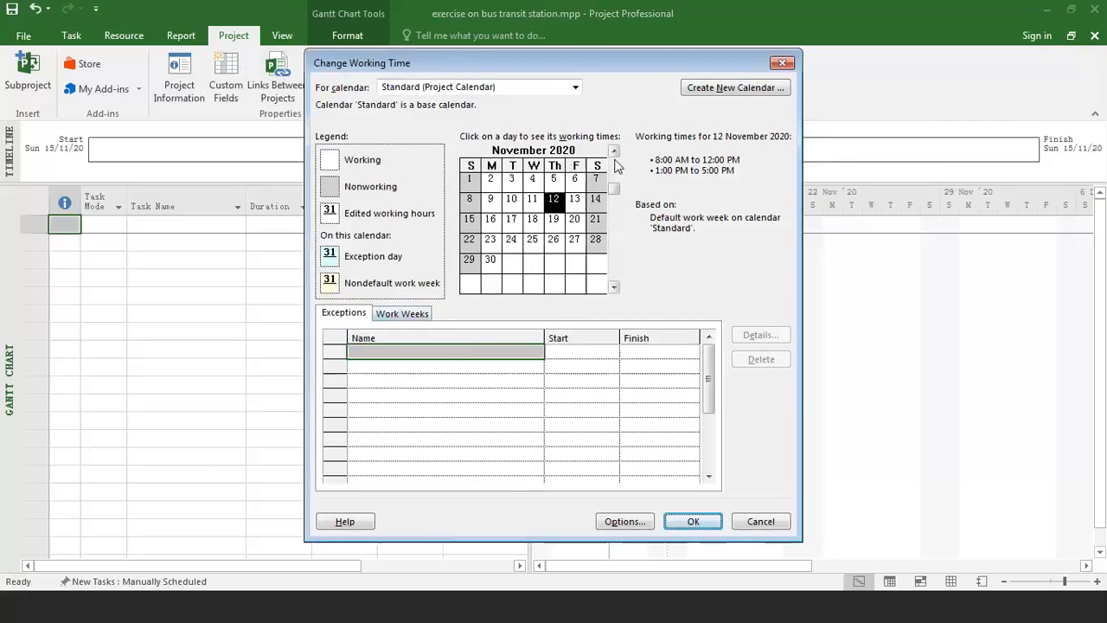
left_click(403, 90)
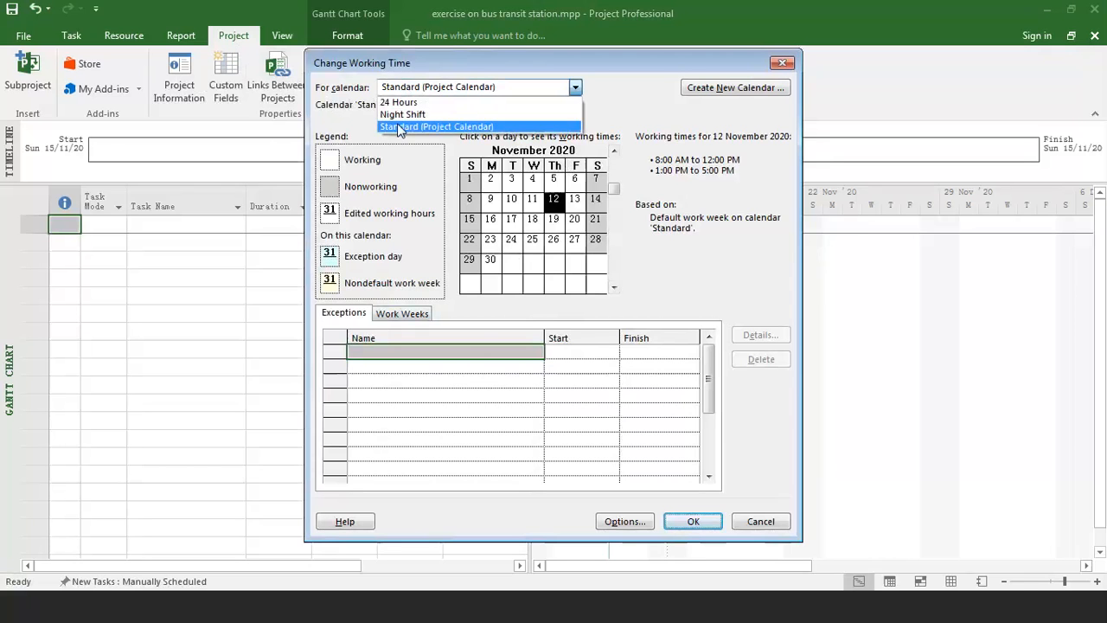
left_click(397, 123)
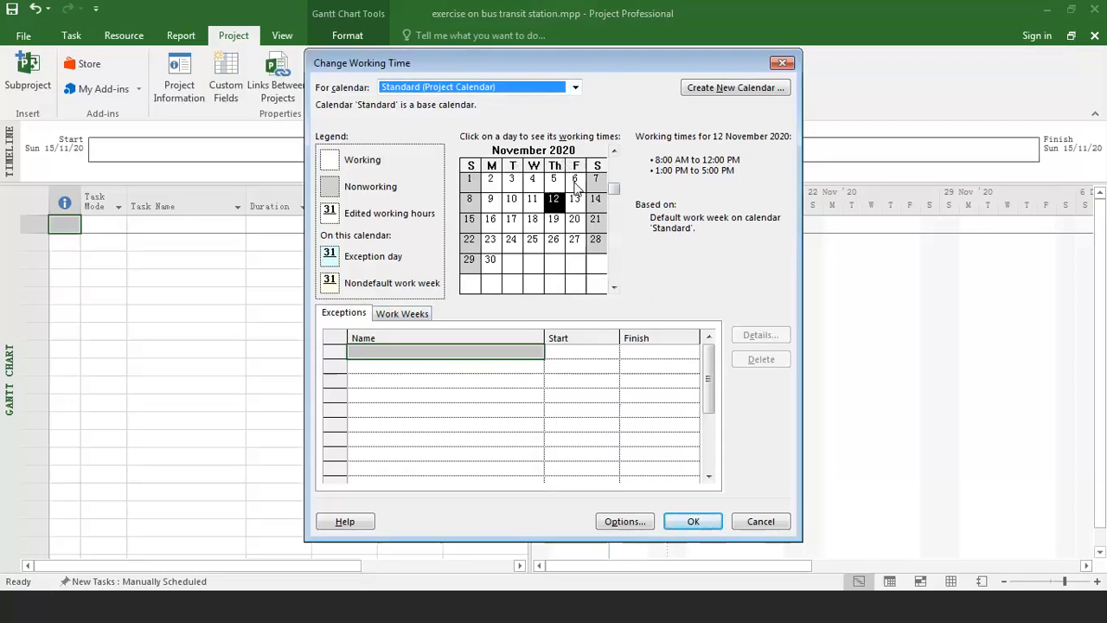
left_click(471, 180)
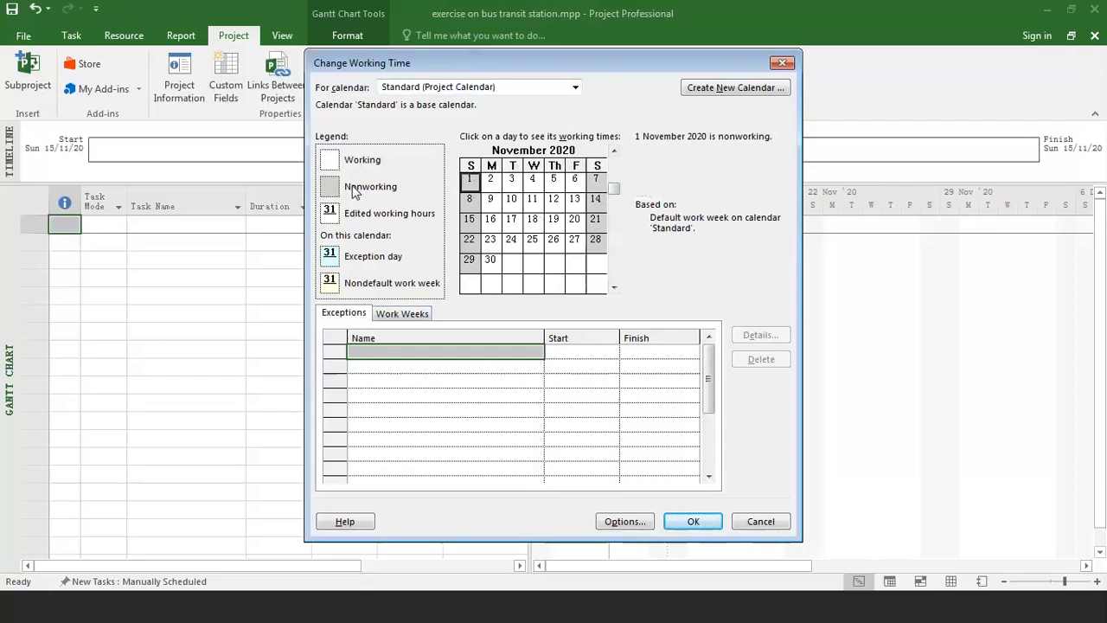
left_click(490, 180)
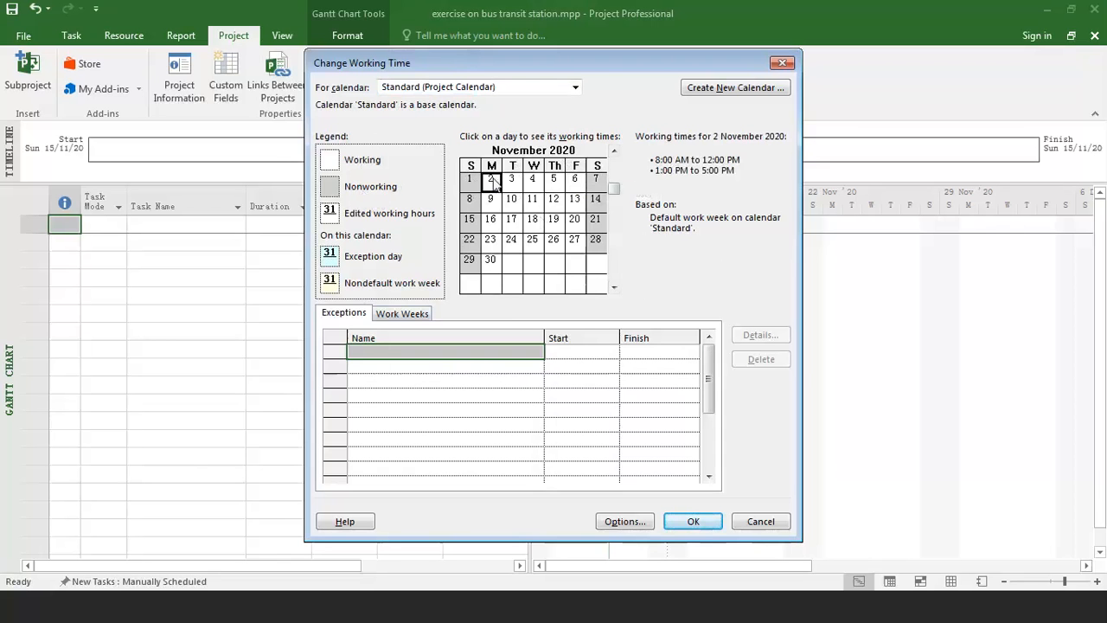
left_click(491, 199)
left_click(511, 220)
left_click(475, 221)
left_click(490, 223)
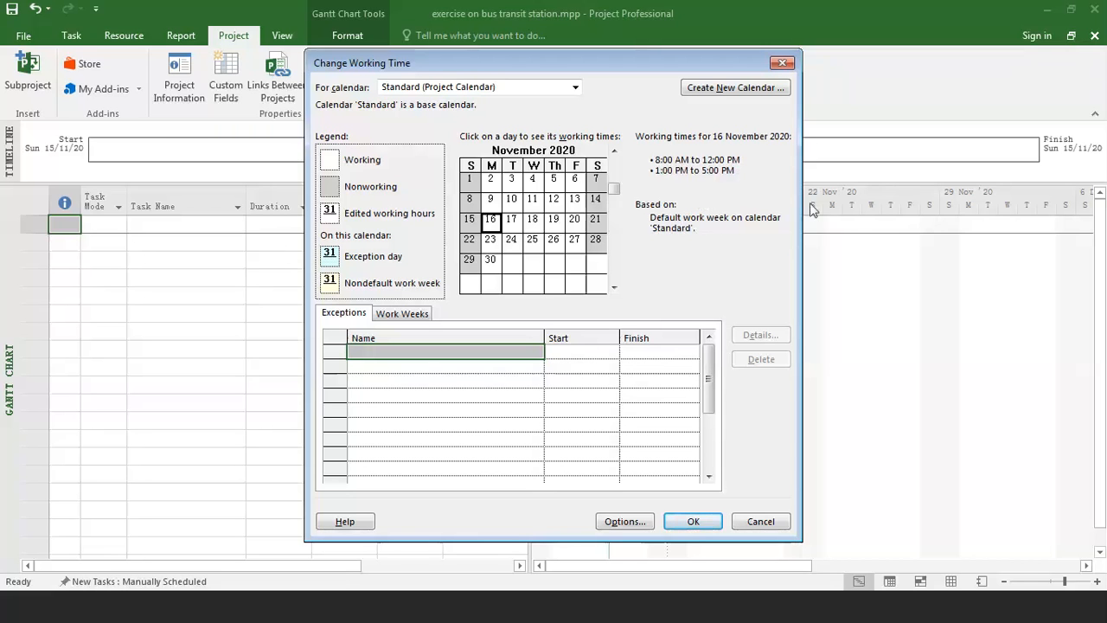
Examine the Standard calendar's default work week details for each day from Monday to Saturday.
left_click(403, 315)
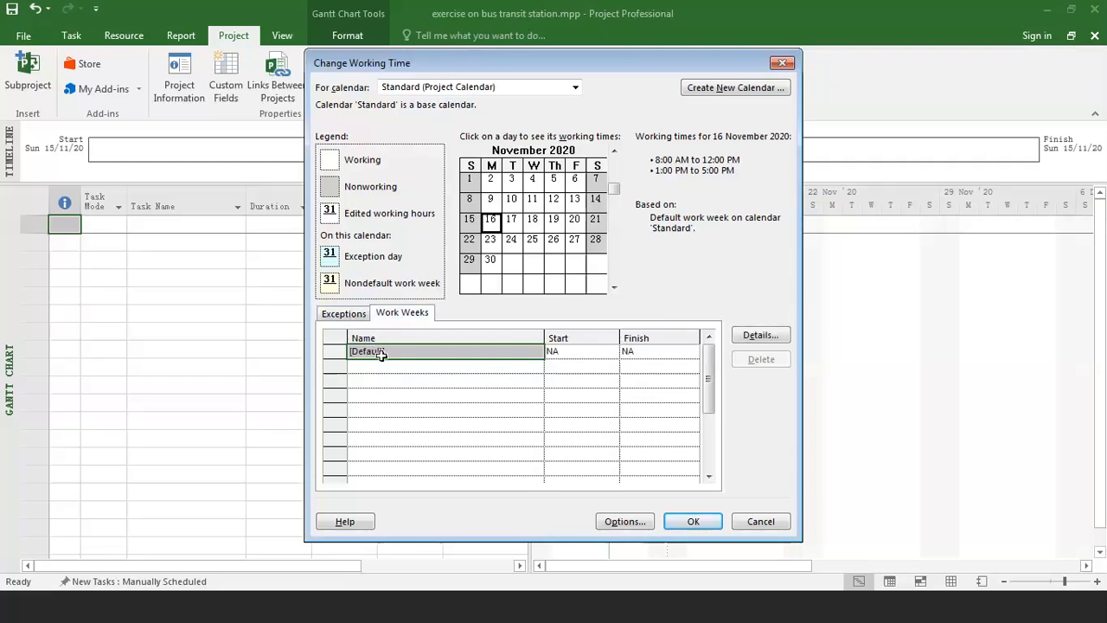
left_click(741, 339)
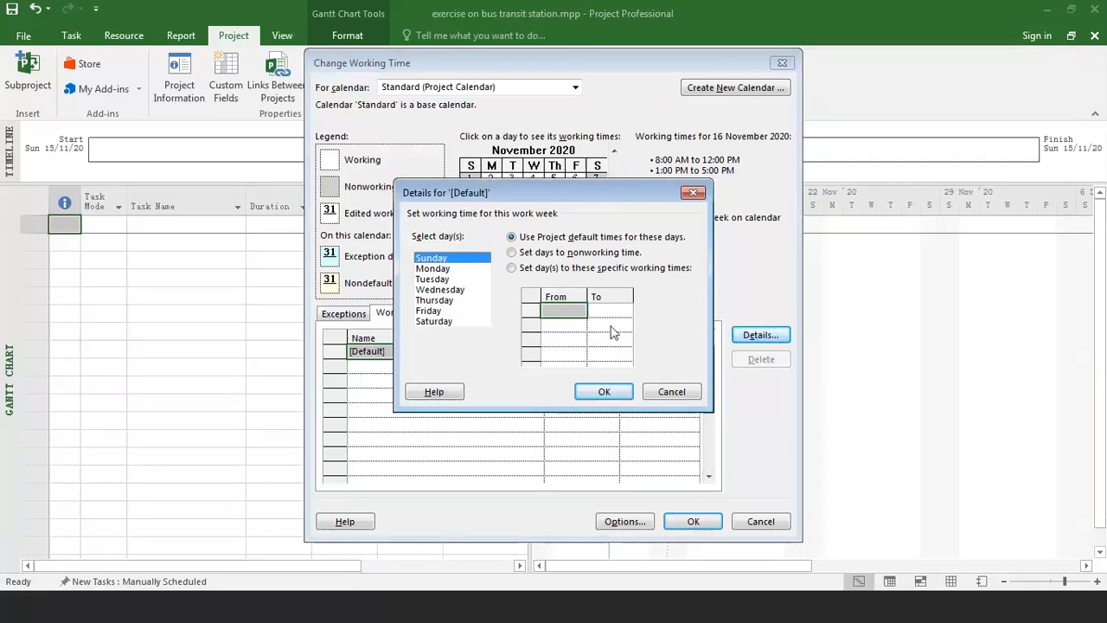
left_click(432, 269)
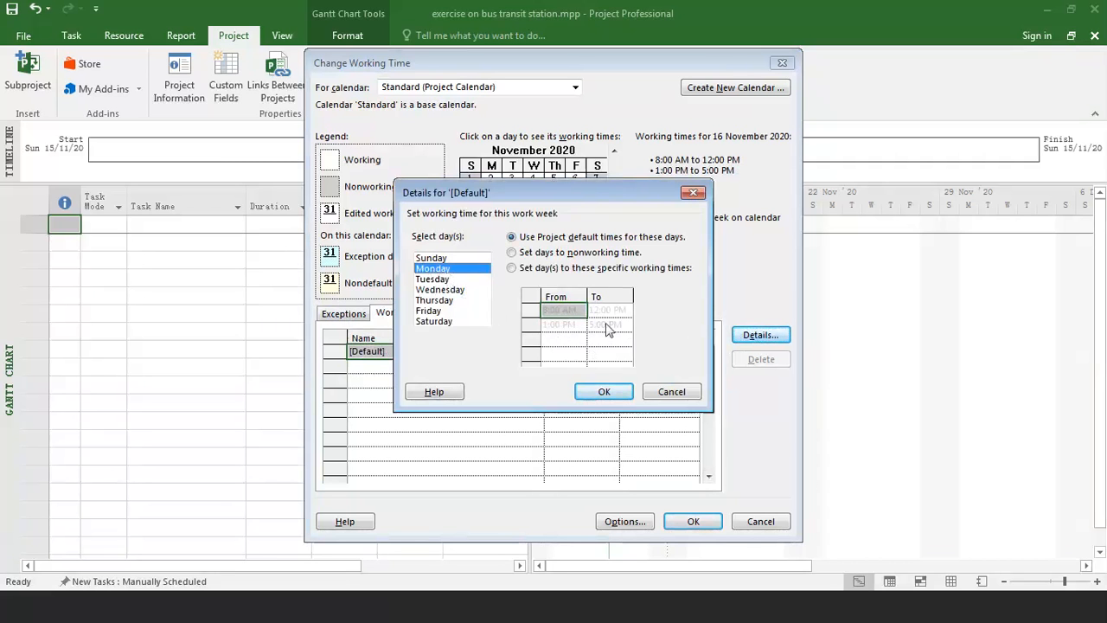
left_click(442, 280)
left_click(440, 290)
left_click(437, 301)
left_click(435, 311)
left_click(435, 321)
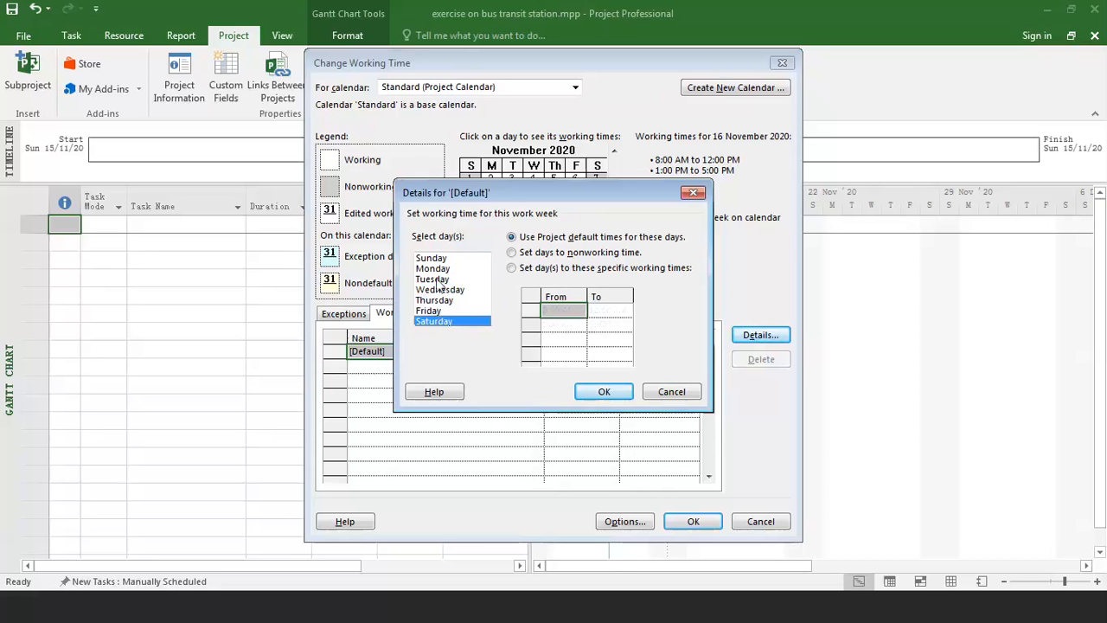
left_click(436, 270)
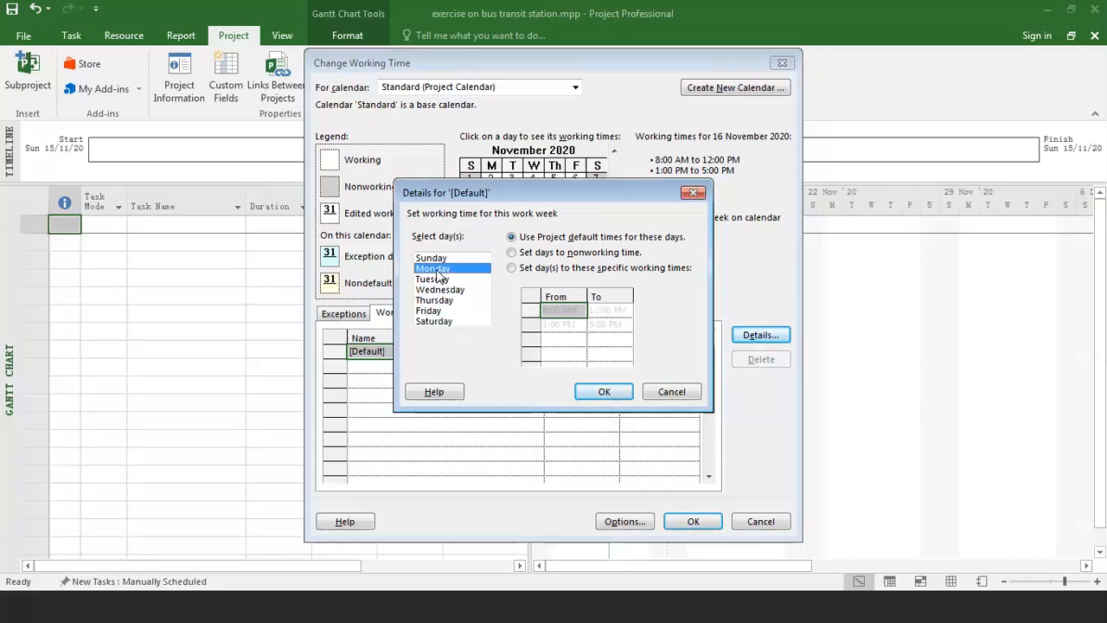
left_click(338, 618)
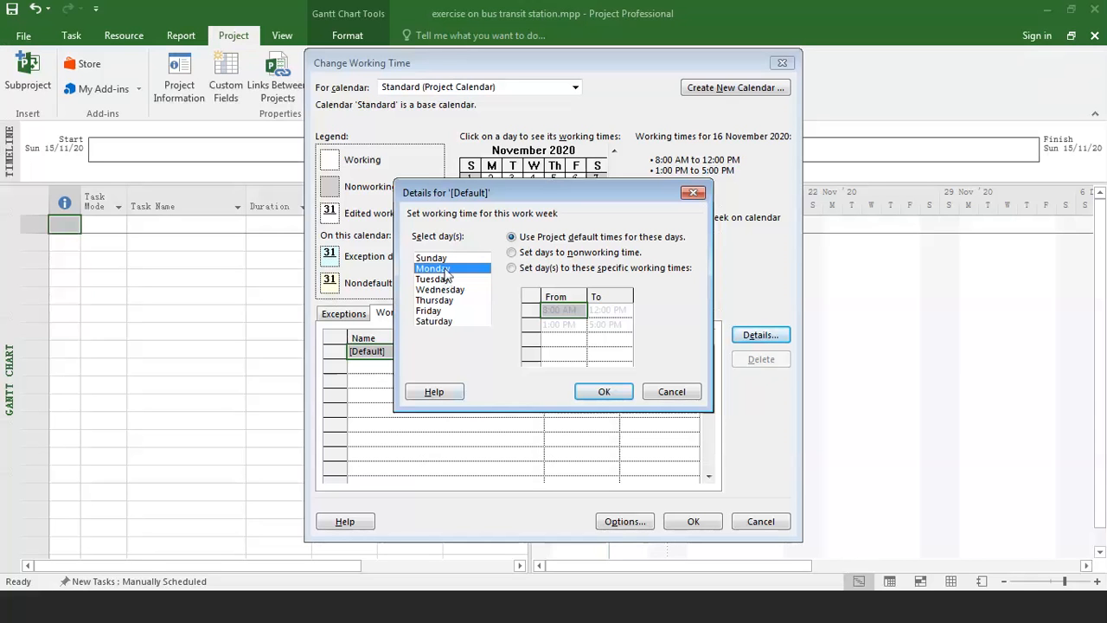
Set Monday to Friday of the default work week to specific working times of 8:00 AM to 1:00 PM and 2:00 PM to 5:00 PM.
left_click_drag(446, 275, 446, 310)
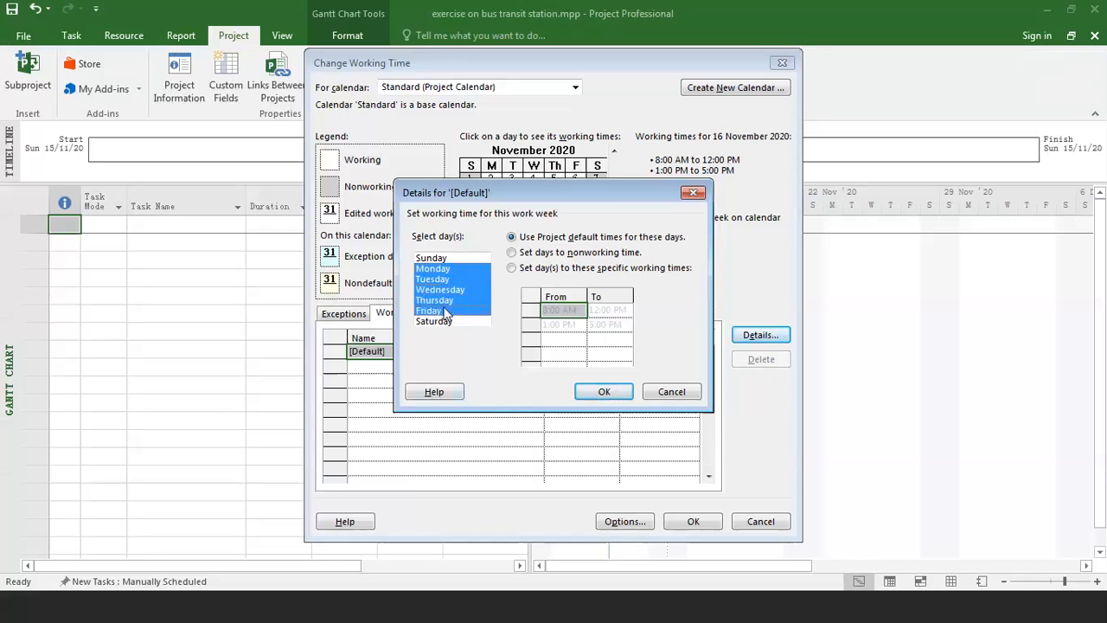
left_click(442, 300)
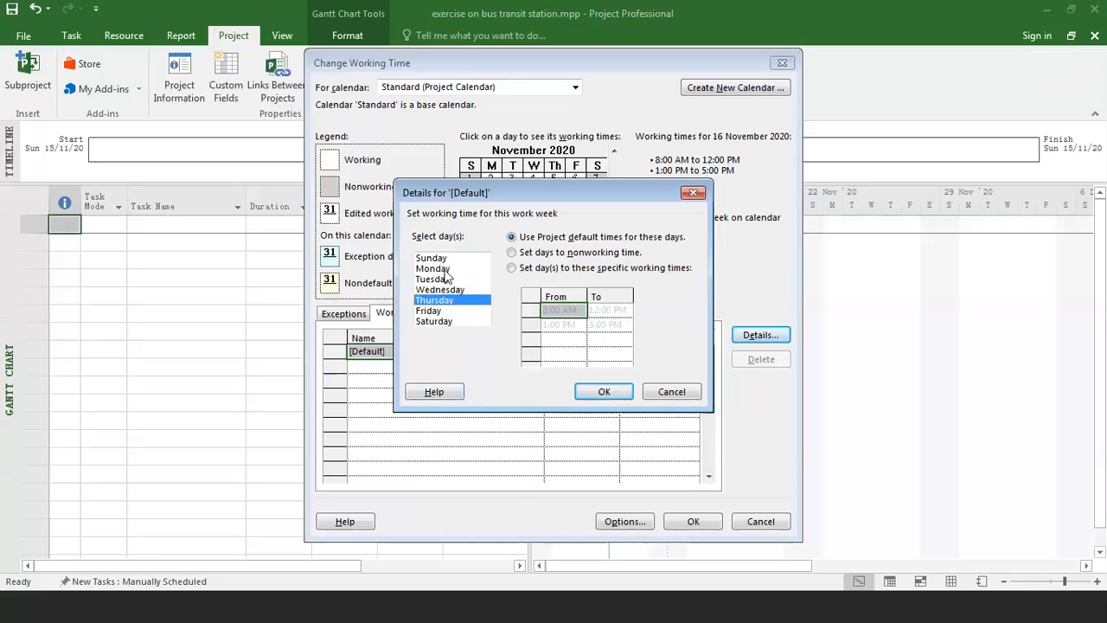
left_click_drag(444, 270, 447, 316)
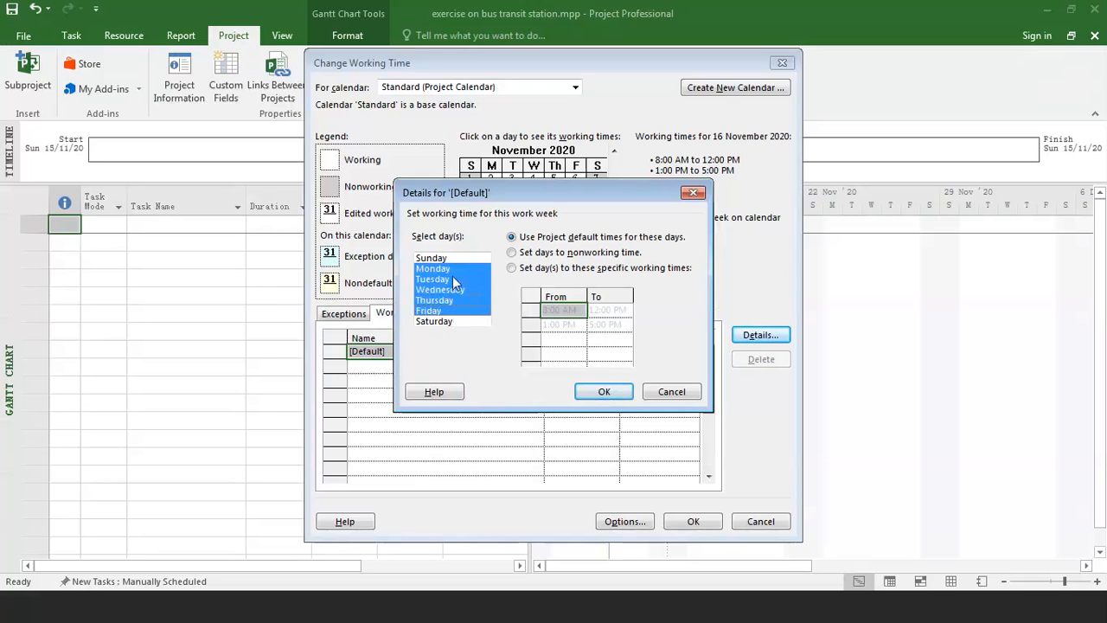
left_click(511, 268)
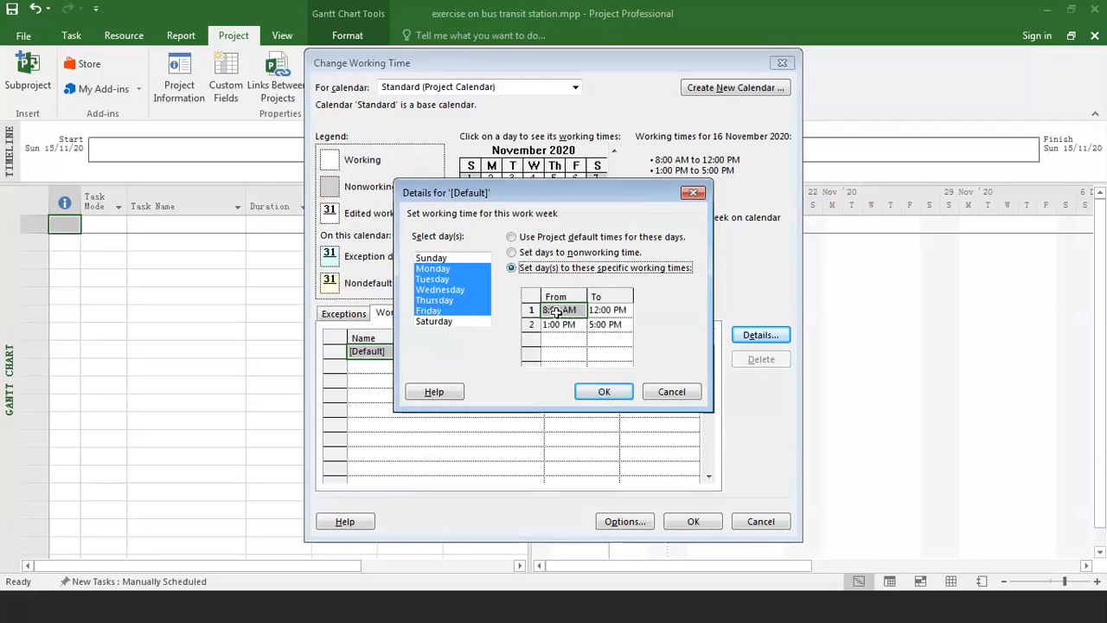
left_click(594, 313)
type("1:00")
key("Return")
left_click(561, 325)
type("2p")
key("Return")
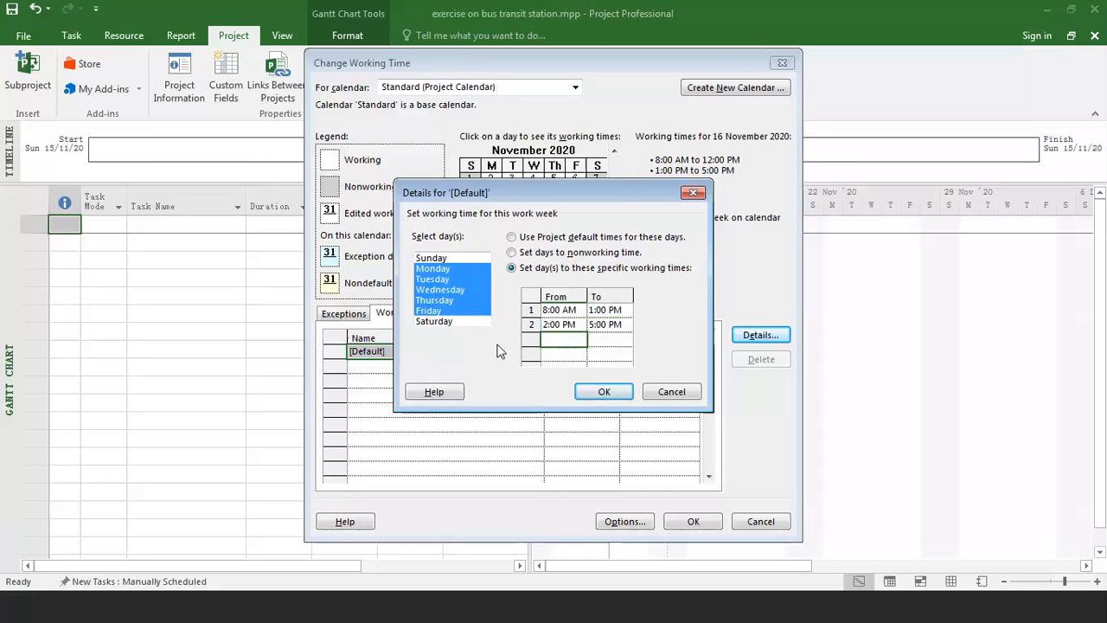
Check the individual weekdays' working times and accept the default work week details.
left_click(450, 301)
left_click(437, 271)
key("Down")
key("Down")
key("Down")
key("Down")
left_click(434, 270)
left_click(429, 291)
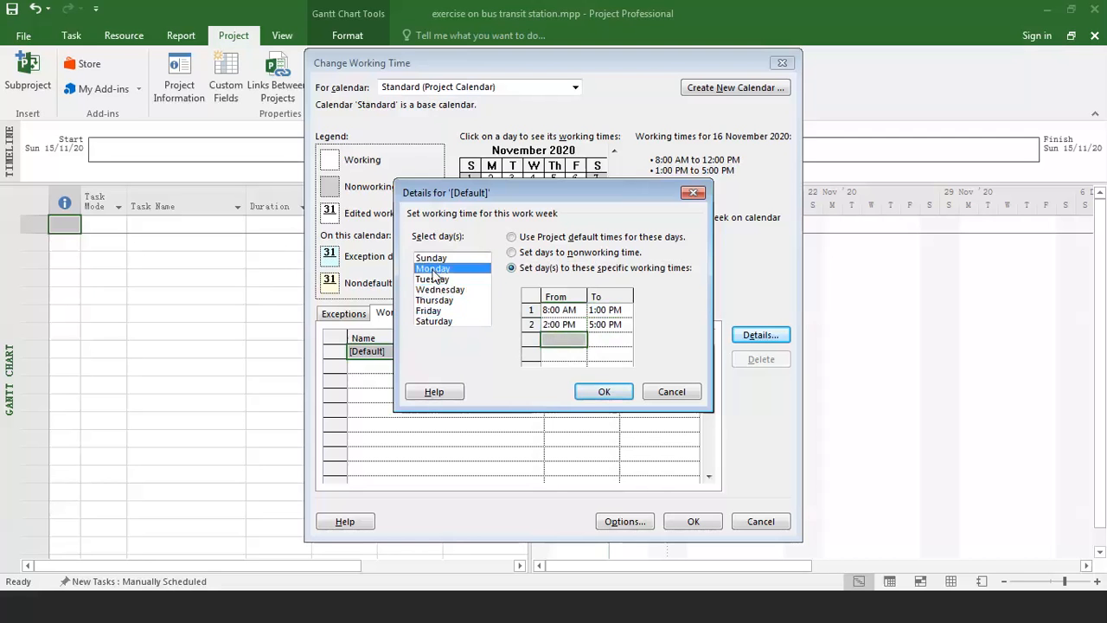
left_click(427, 301)
left_click(603, 392)
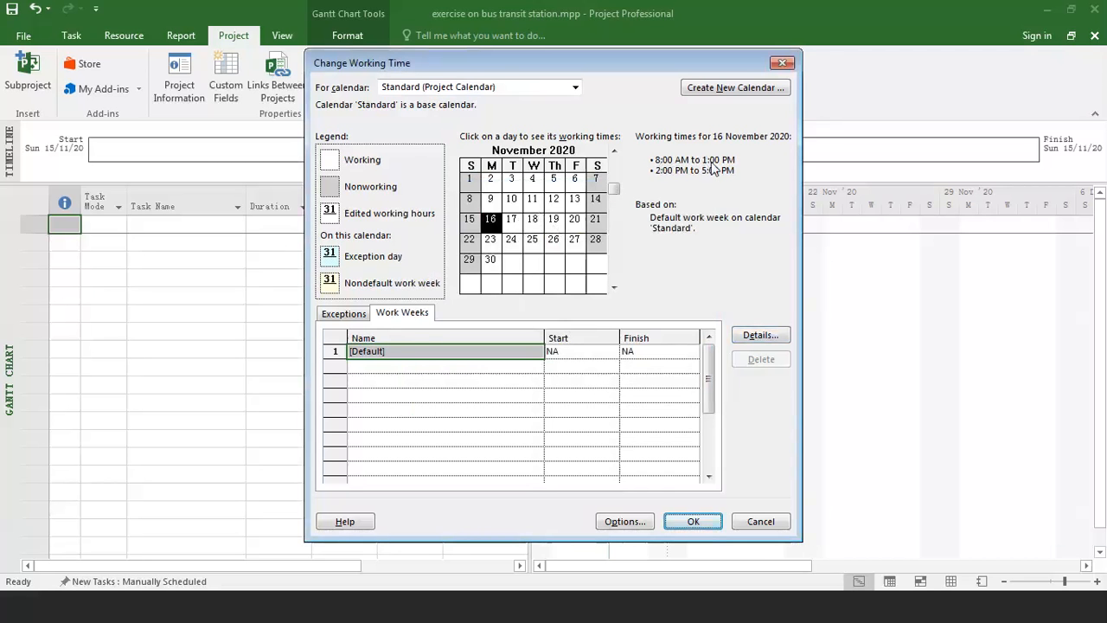
Check the calendar's working times for 18, 24, 25 and 26 November 2020.
left_click(532, 220)
left_click(519, 244)
left_click(534, 243)
left_click(556, 244)
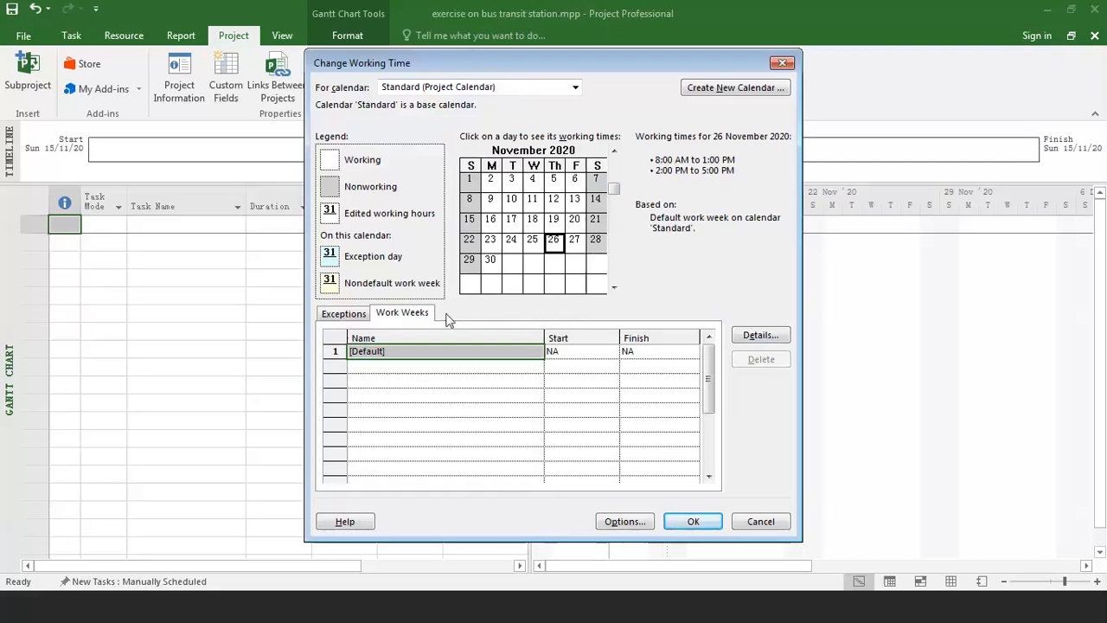
Add a calendar exception named "chritmas day" on 25/12/2020.
left_click(341, 315)
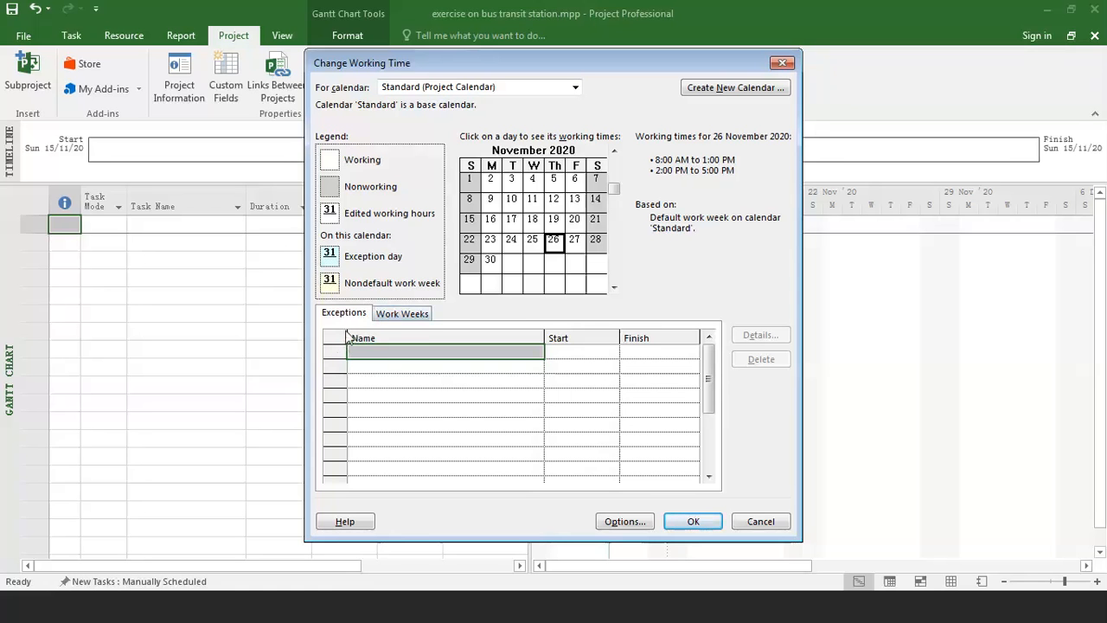
left_click(393, 318)
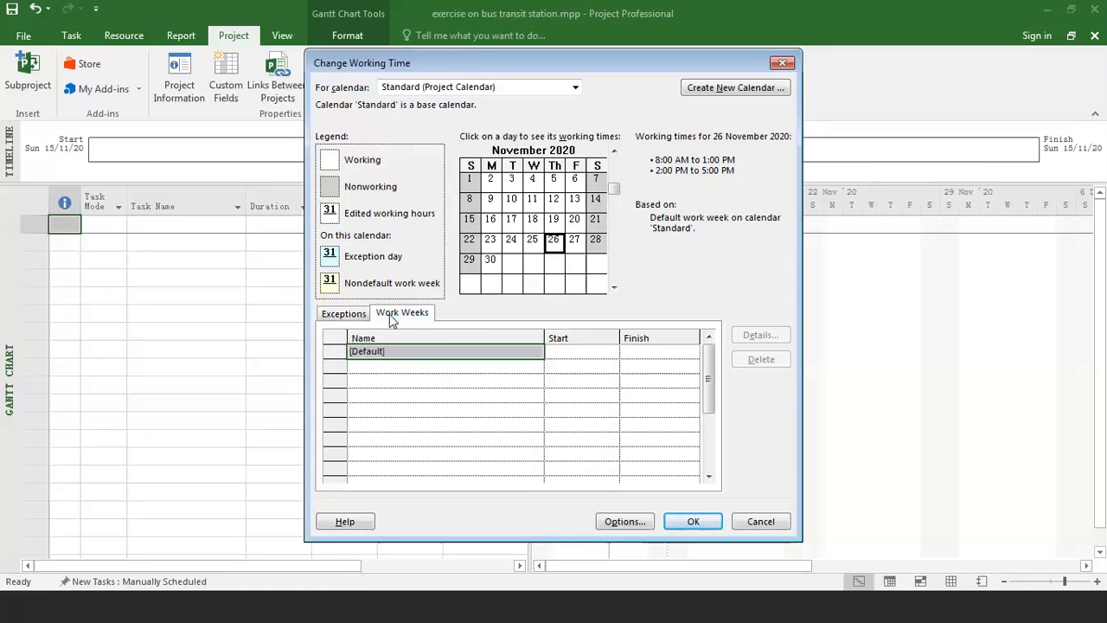
left_click(346, 316)
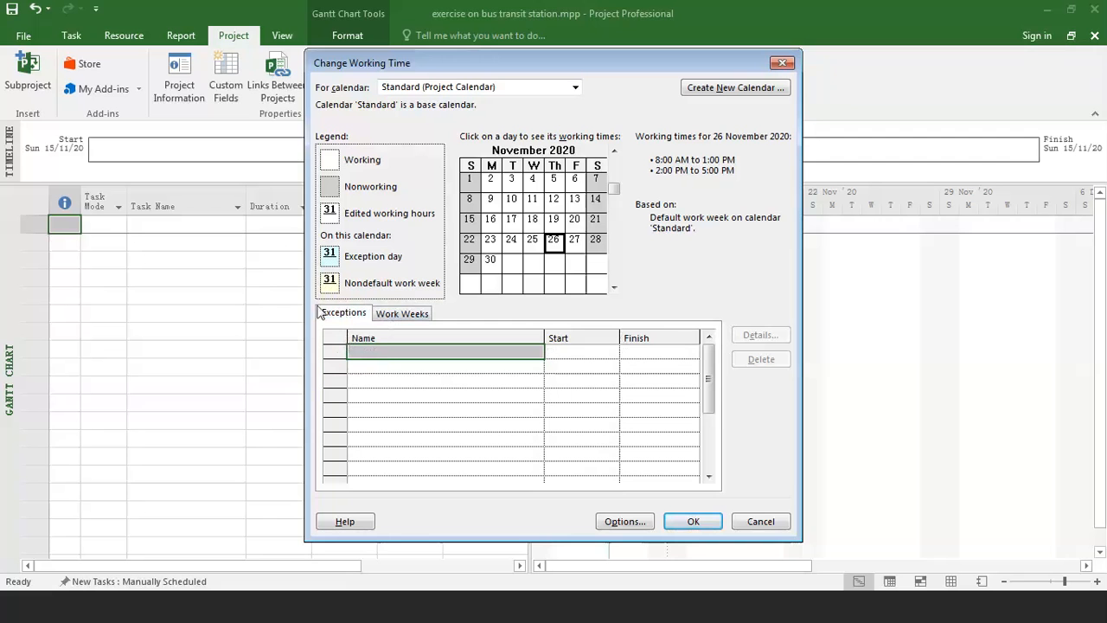
left_click(387, 350)
type("chritmas day")
left_click(607, 352)
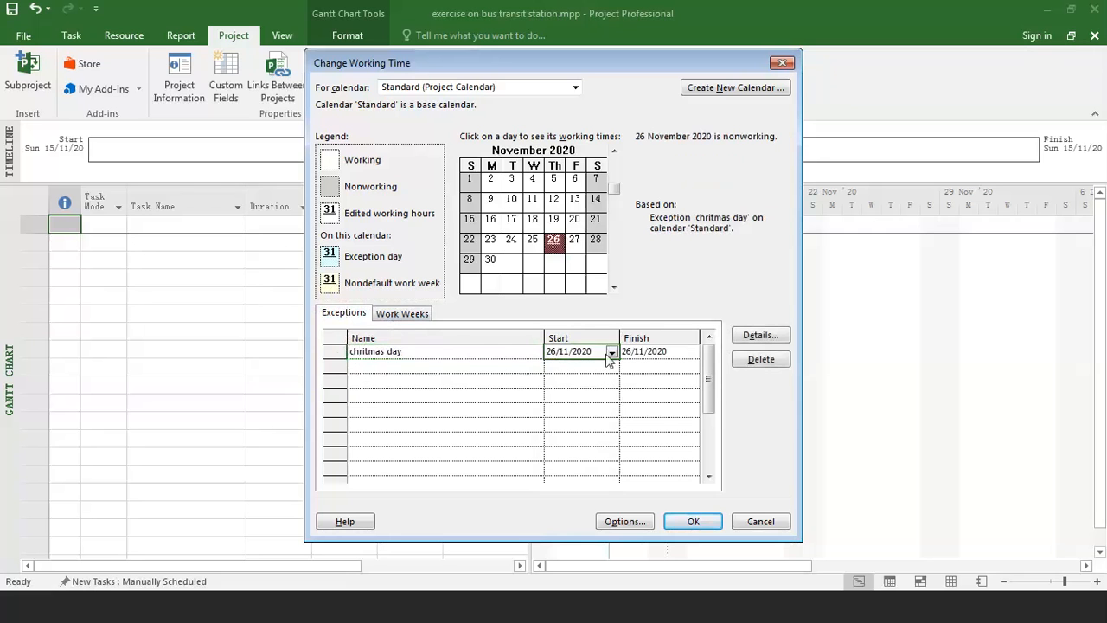
left_click(610, 352)
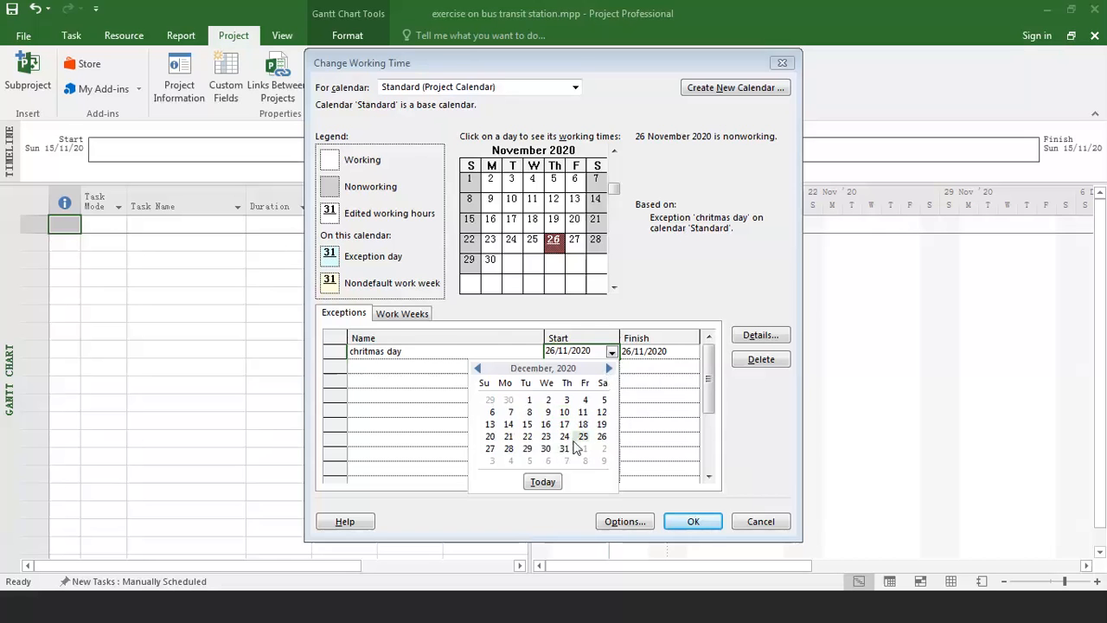
left_click(582, 437)
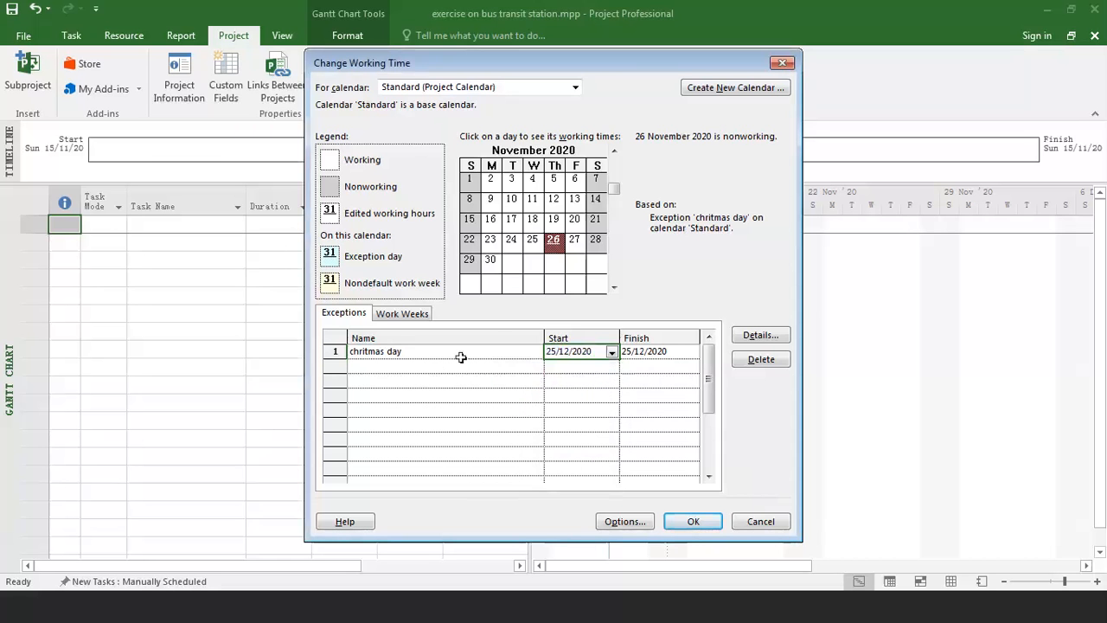
Add a second calendar exception named "new year" on 1/1/2021.
left_click(436, 368)
type("ne")
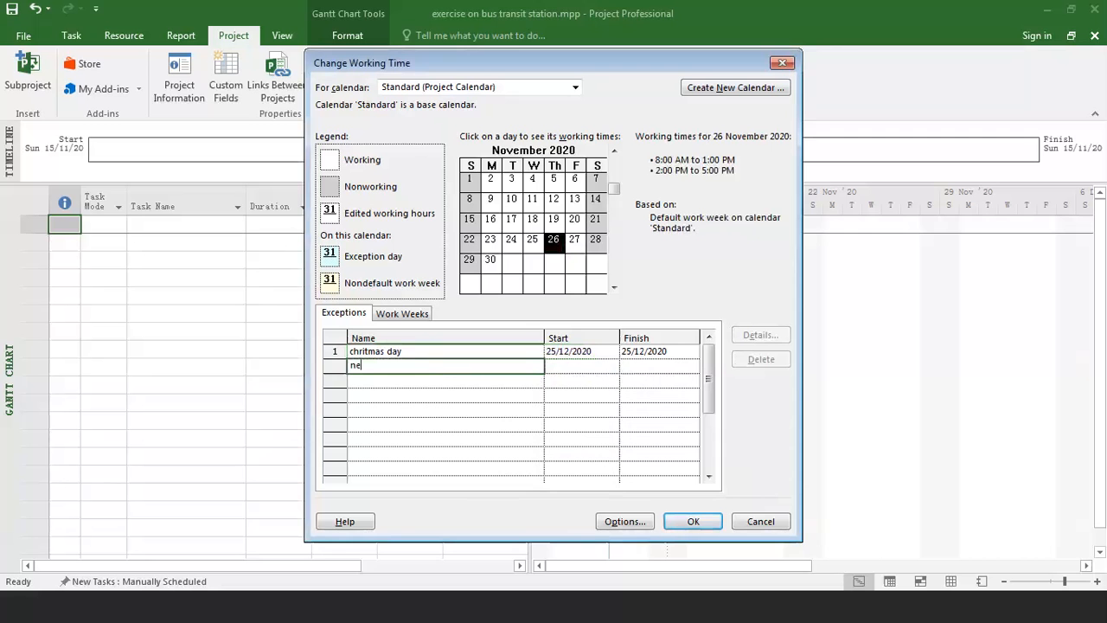
type("w yeaer")
key("BackSpace")
key("BackSpace")
type("r")
left_click(551, 367)
left_click(611, 366)
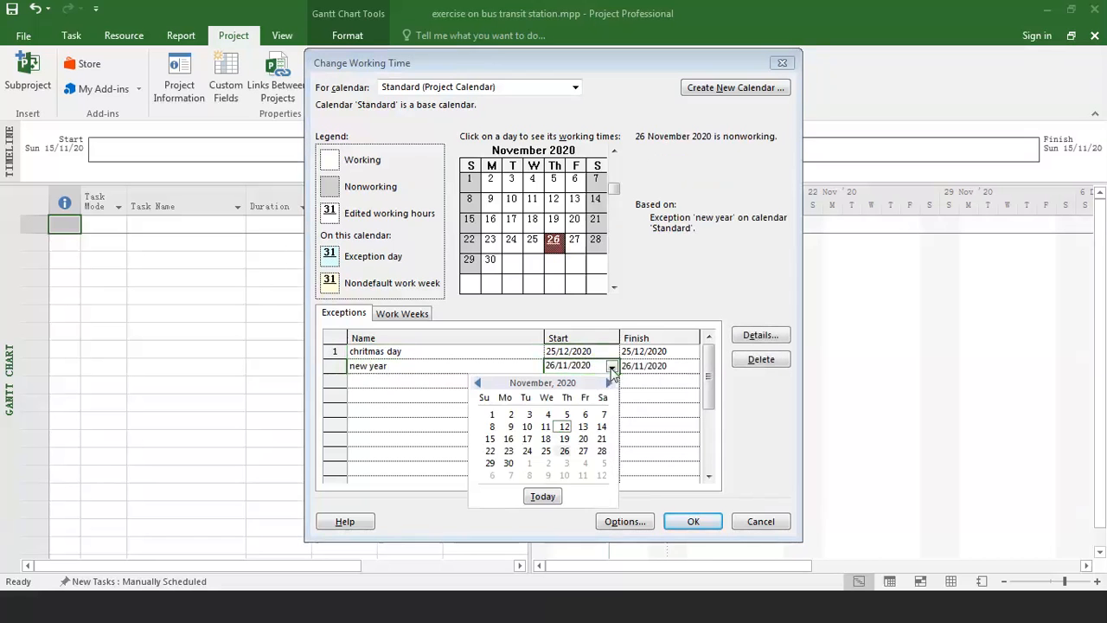
left_click(608, 383)
left_click(607, 383)
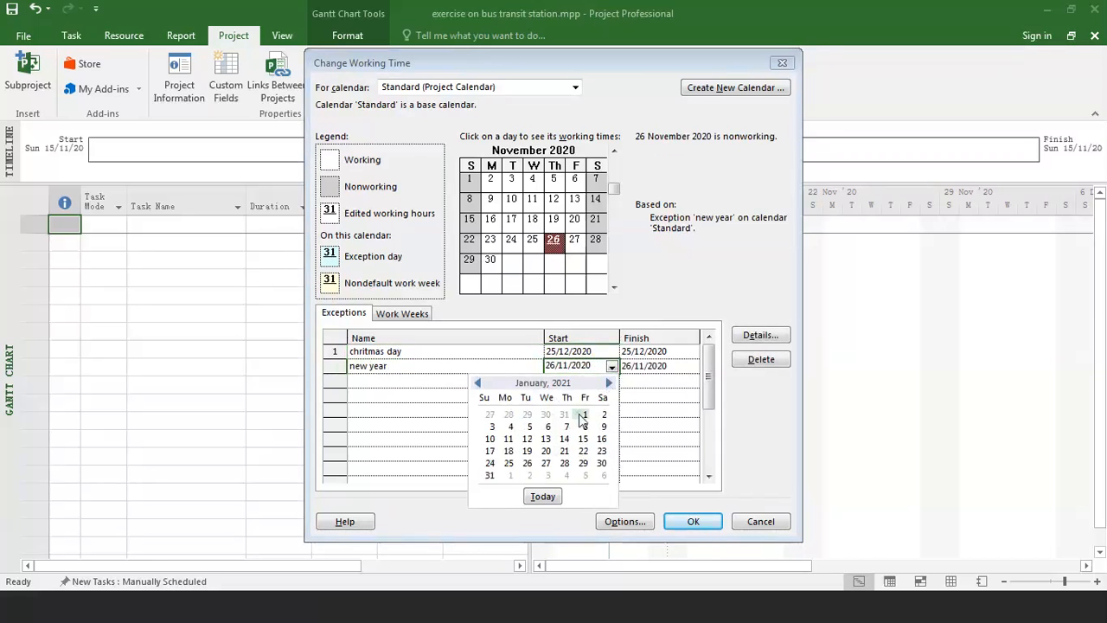
left_click(585, 414)
Add a third calendar exception named "ciniese new year" from 12/2/2021 to 13/2/2021.
left_click(502, 380)
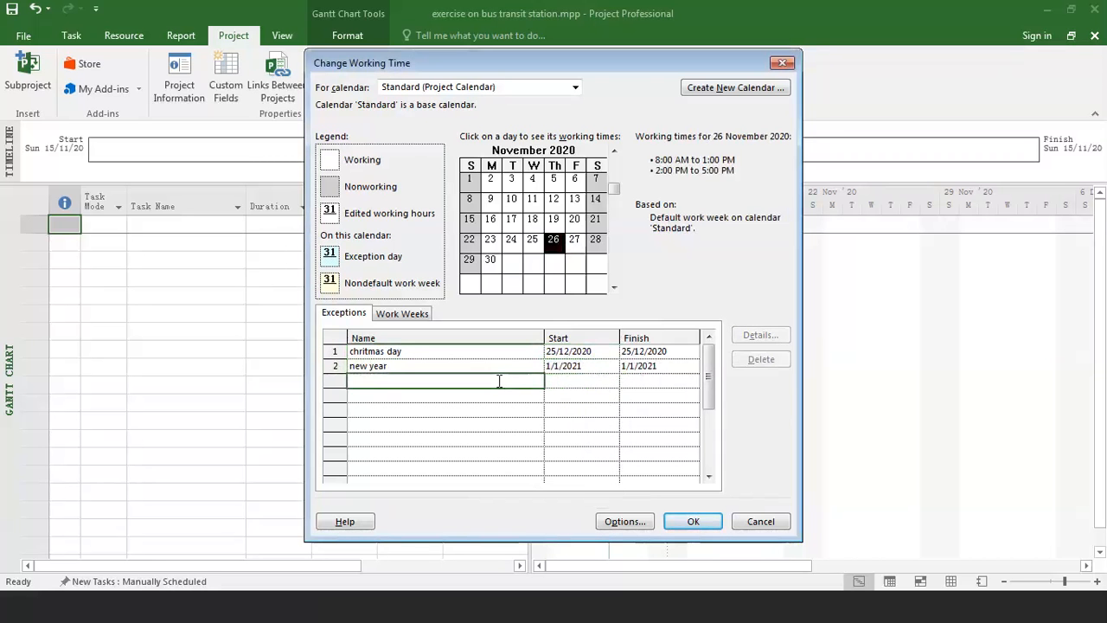
type("ciniese new year")
left_click(584, 382)
left_click(611, 381)
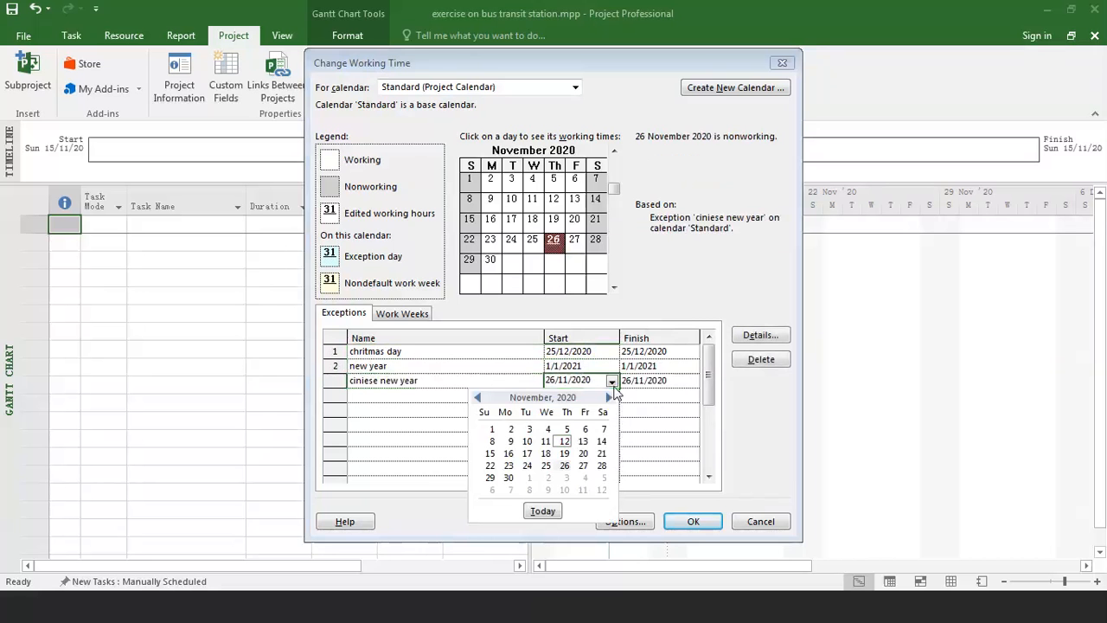
left_click(608, 398)
left_click(608, 398)
left_click(608, 398)
left_click(582, 441)
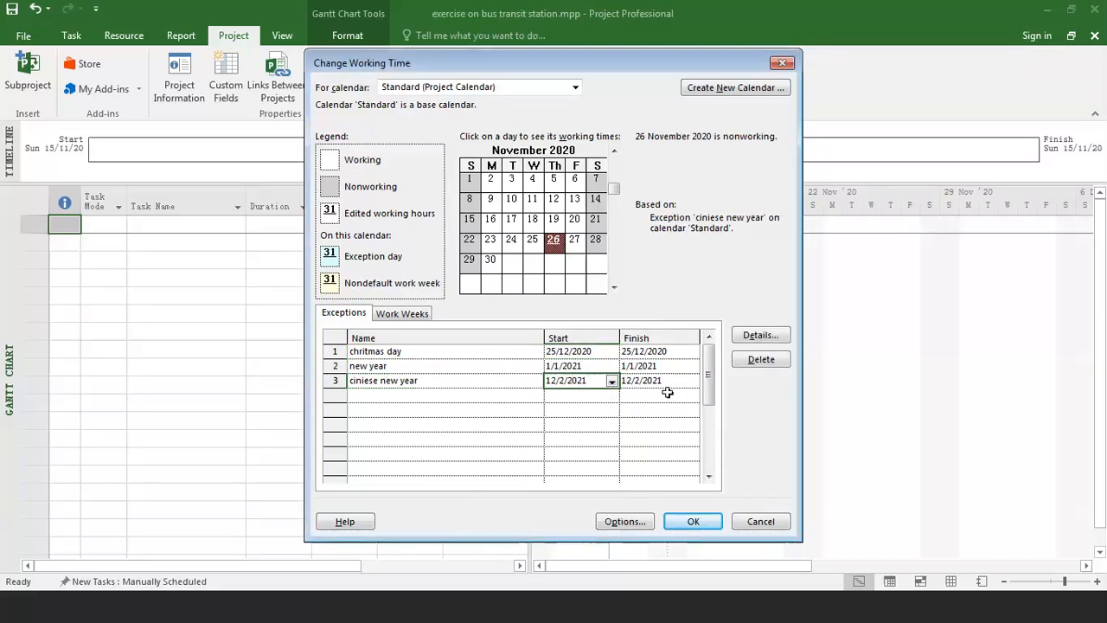
left_click(694, 383)
left_click(693, 382)
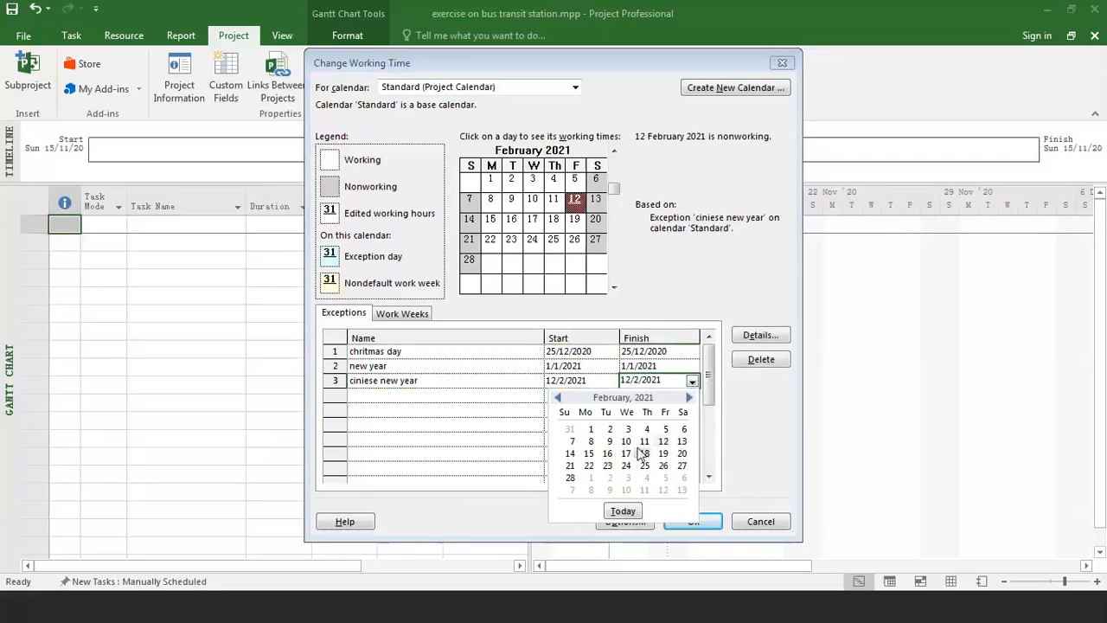
left_click(682, 441)
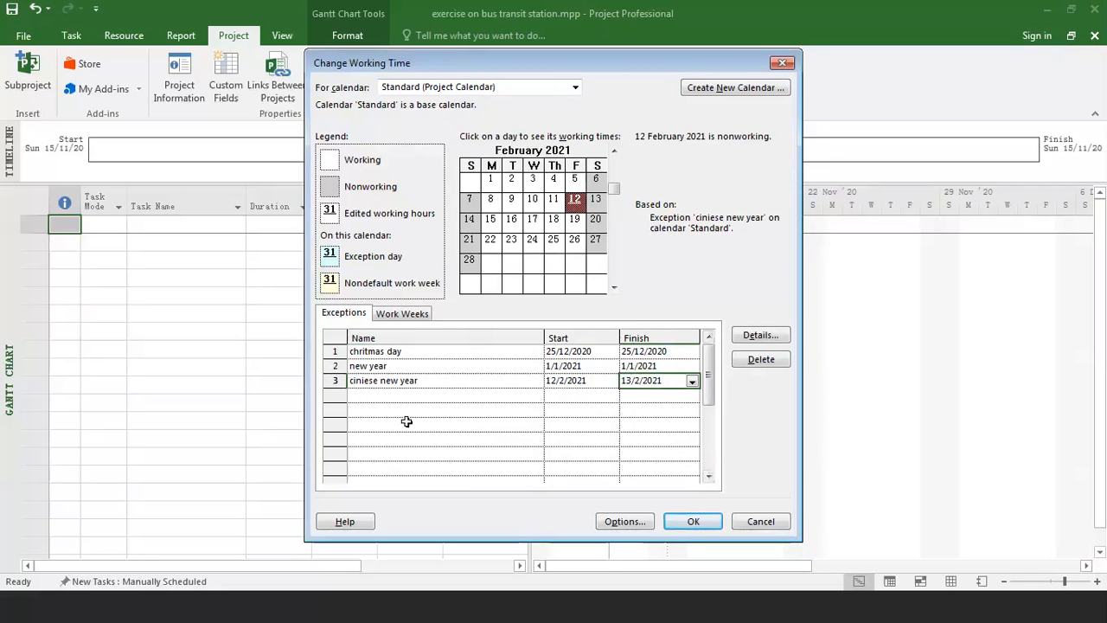
Check the calendar's working times for 10 and 12 February 2021 and review the holiday exceptions.
left_click(529, 204)
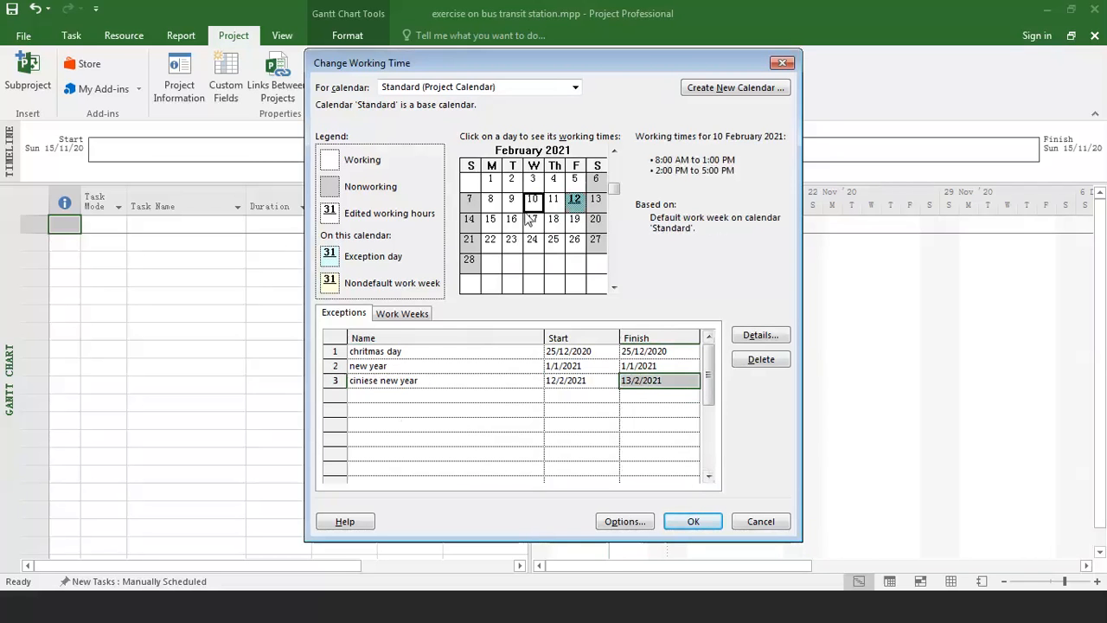
left_click(574, 200)
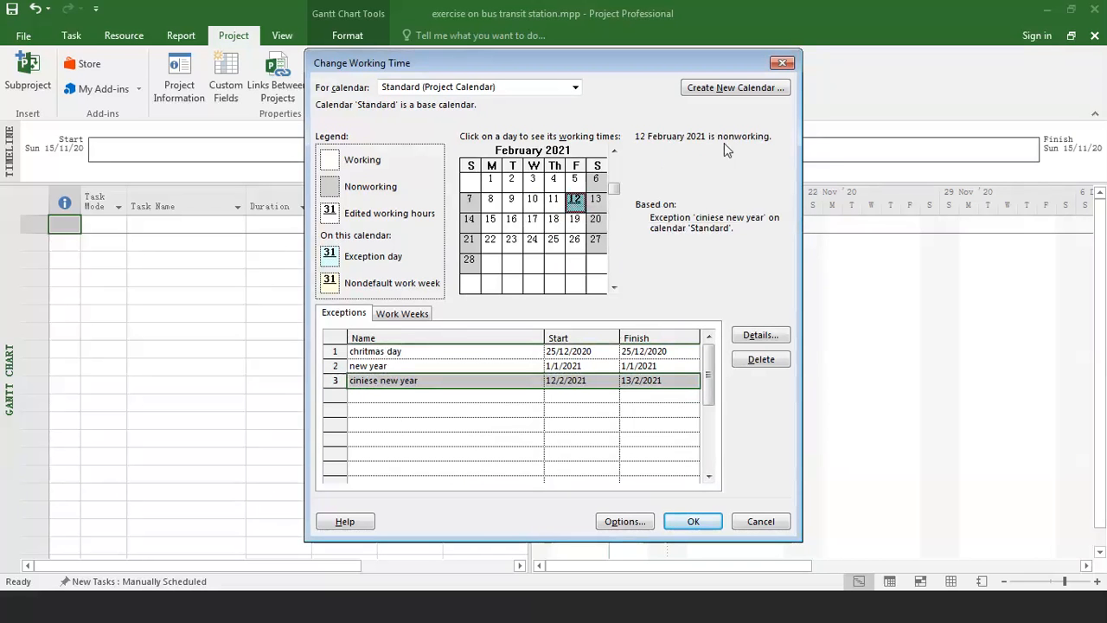
left_click(441, 365)
left_click(426, 383)
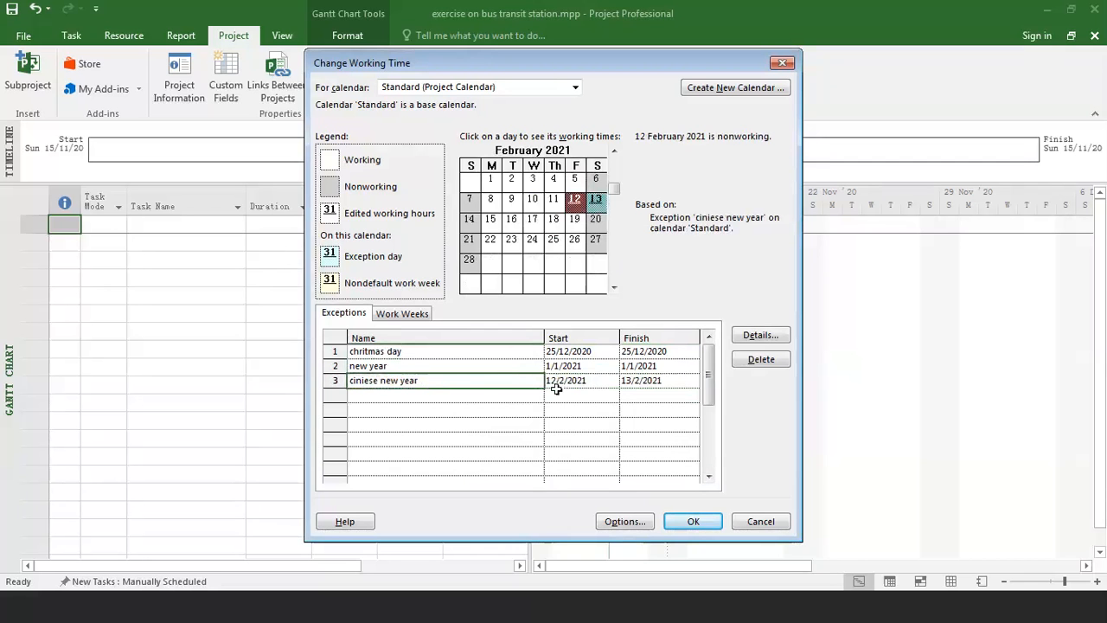
left_click(476, 395)
left_click(452, 380)
Add a fourth calendar exception named "meeting" with the start date 15/11/2020.
left_click(420, 395)
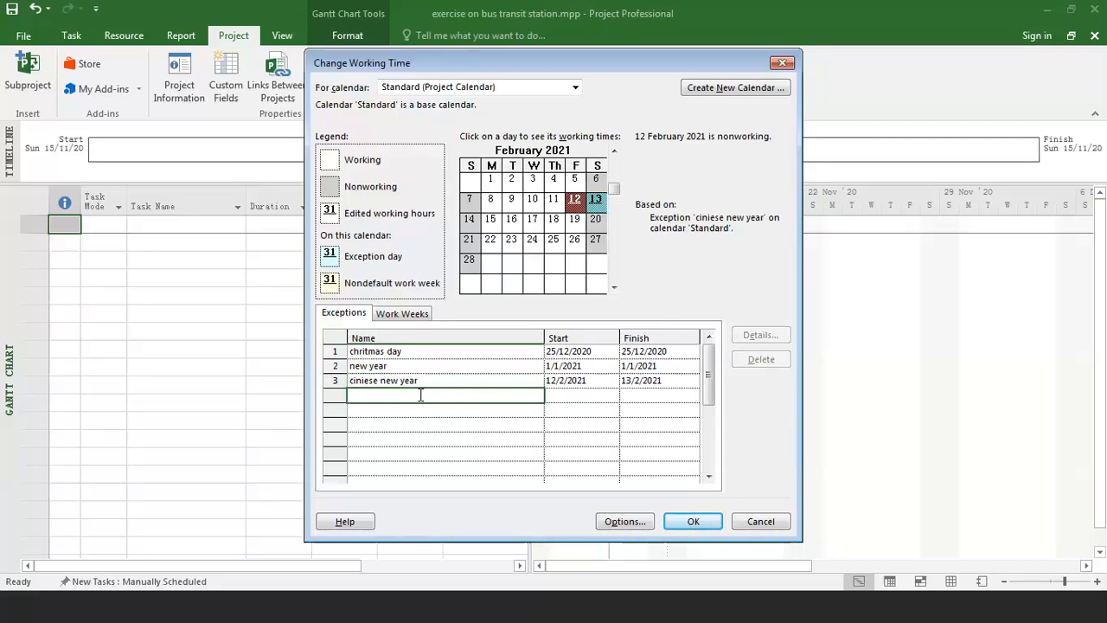
type("meeting")
left_click(571, 398)
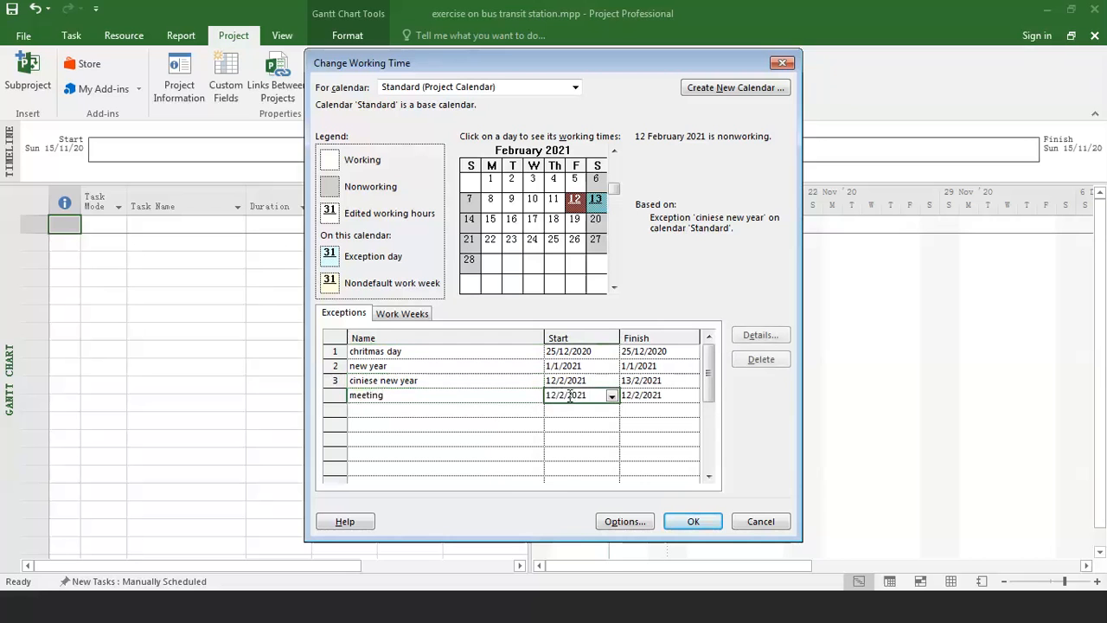
left_click(611, 395)
left_click(478, 413)
left_click(478, 412)
left_click(478, 413)
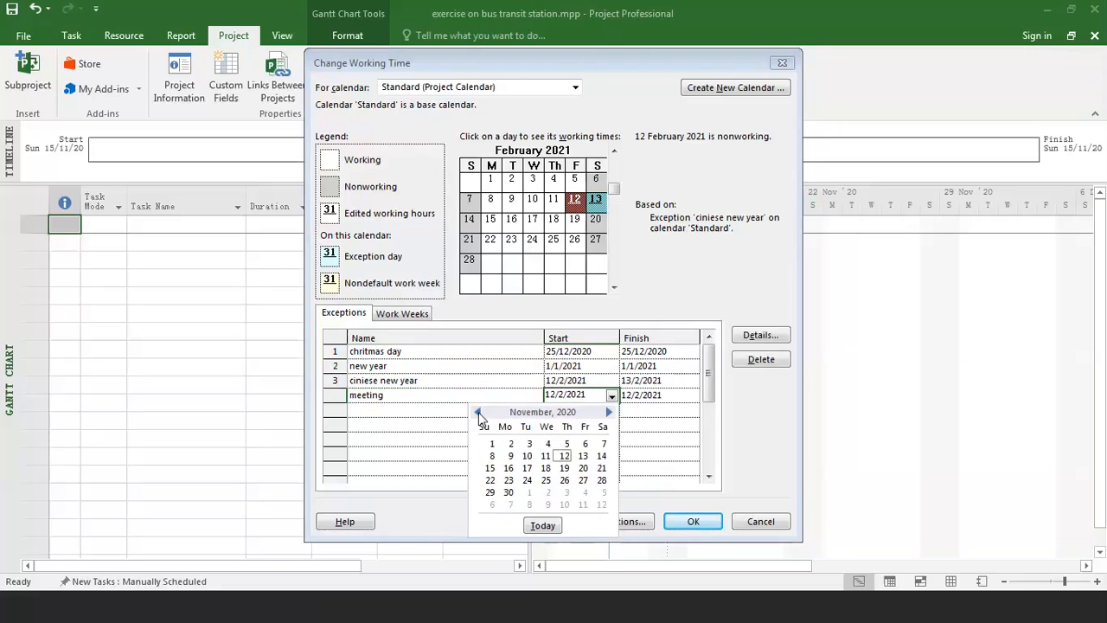
left_click(491, 468)
Set the finish date of the "meeting" exception to 28/2/2021 and try to commit the entry.
left_click(687, 396)
left_click(693, 398)
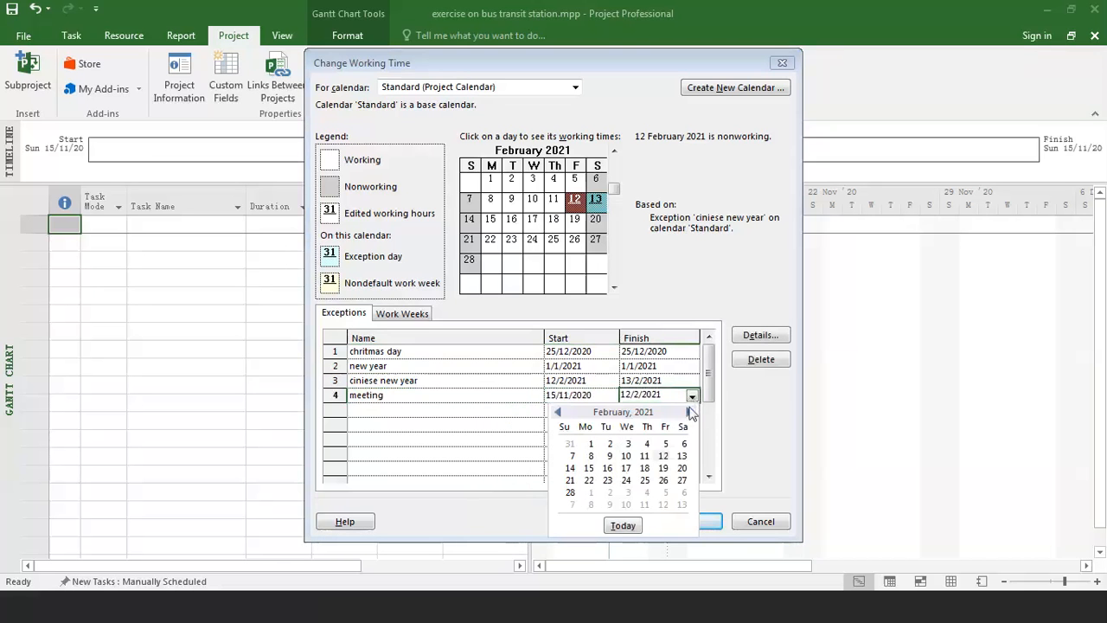
left_click(569, 492)
left_click(506, 439)
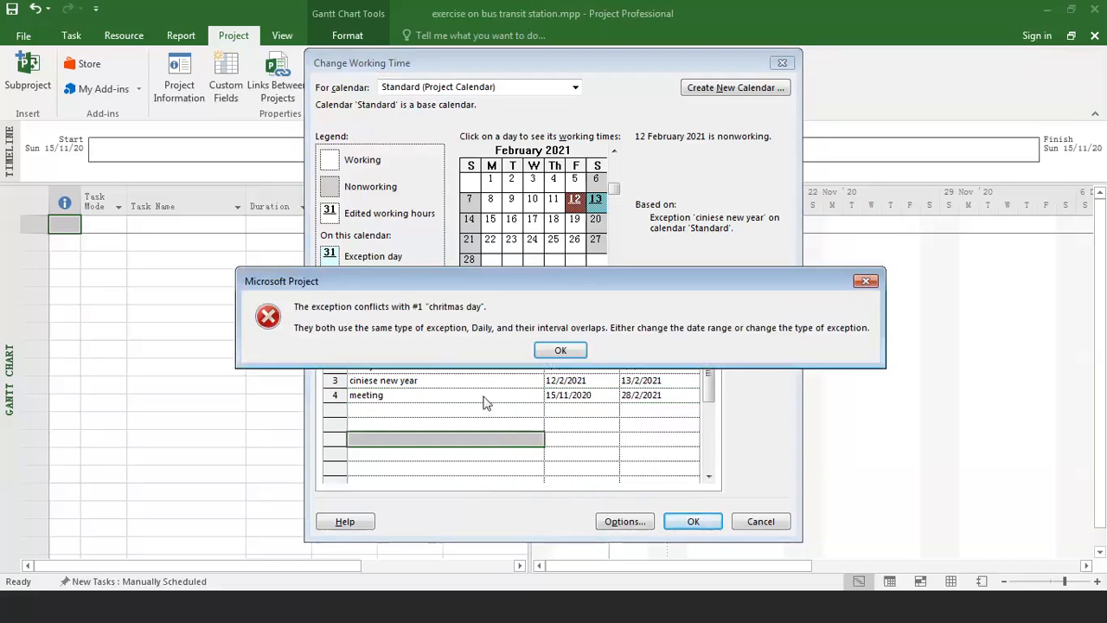
left_click(560, 352)
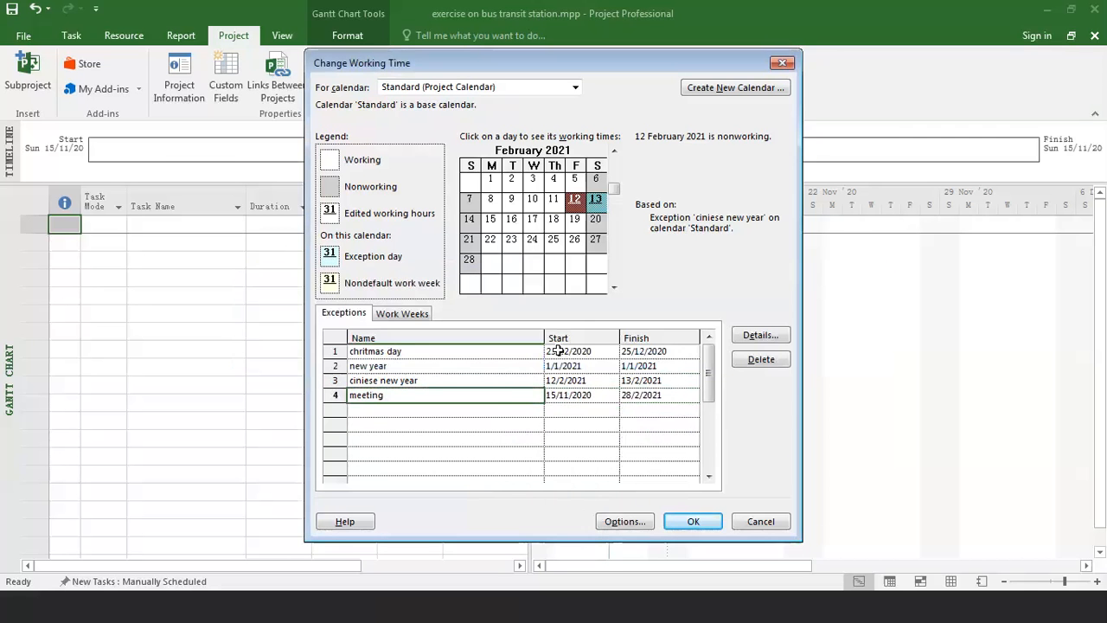
left_click(511, 411)
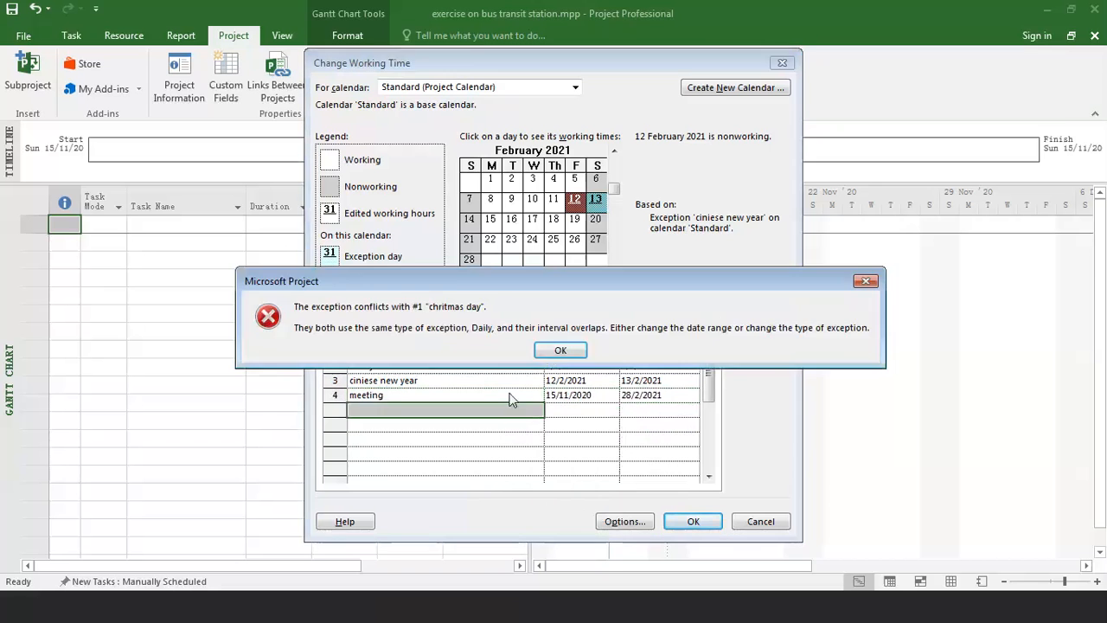
left_click(559, 350)
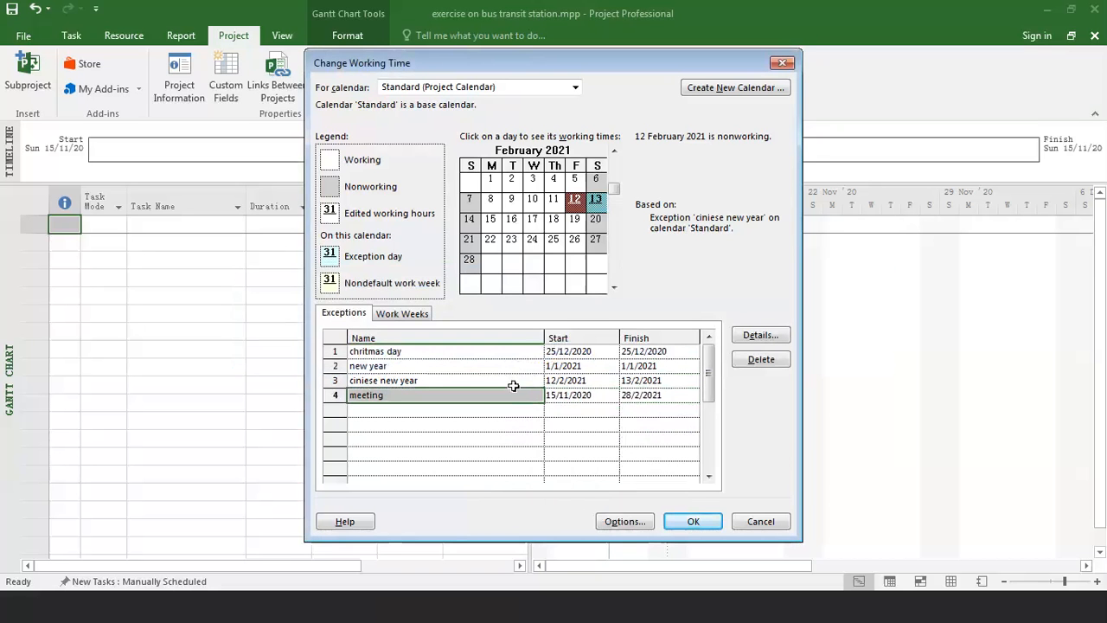
In the details of the "meeting" exception, choose working times and a weekly recurrence on Monday.
left_click(448, 395)
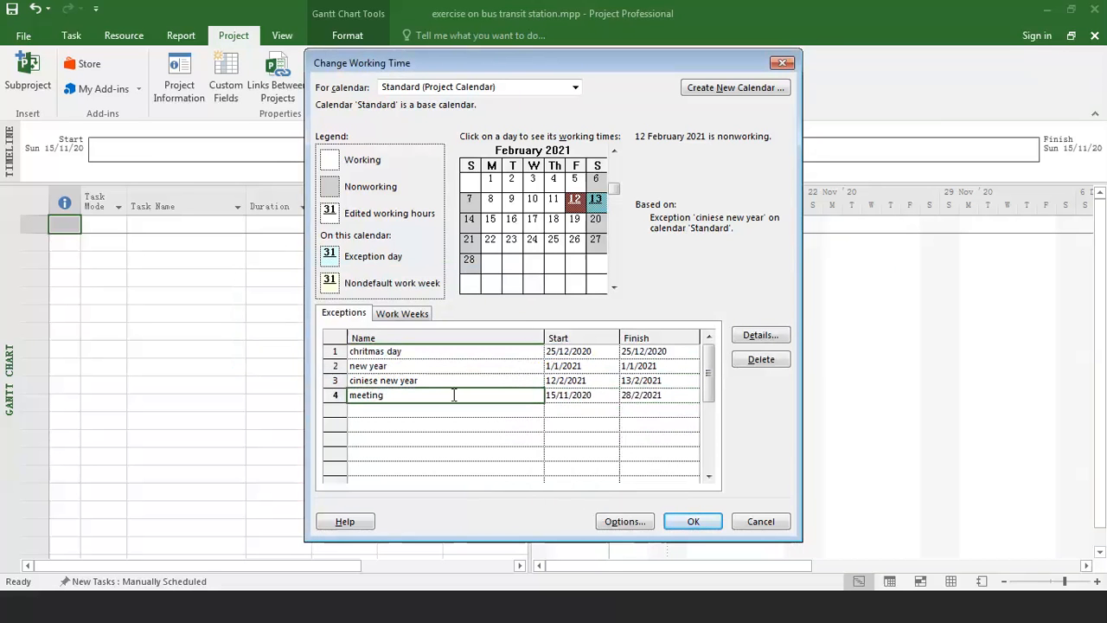
left_click(750, 337)
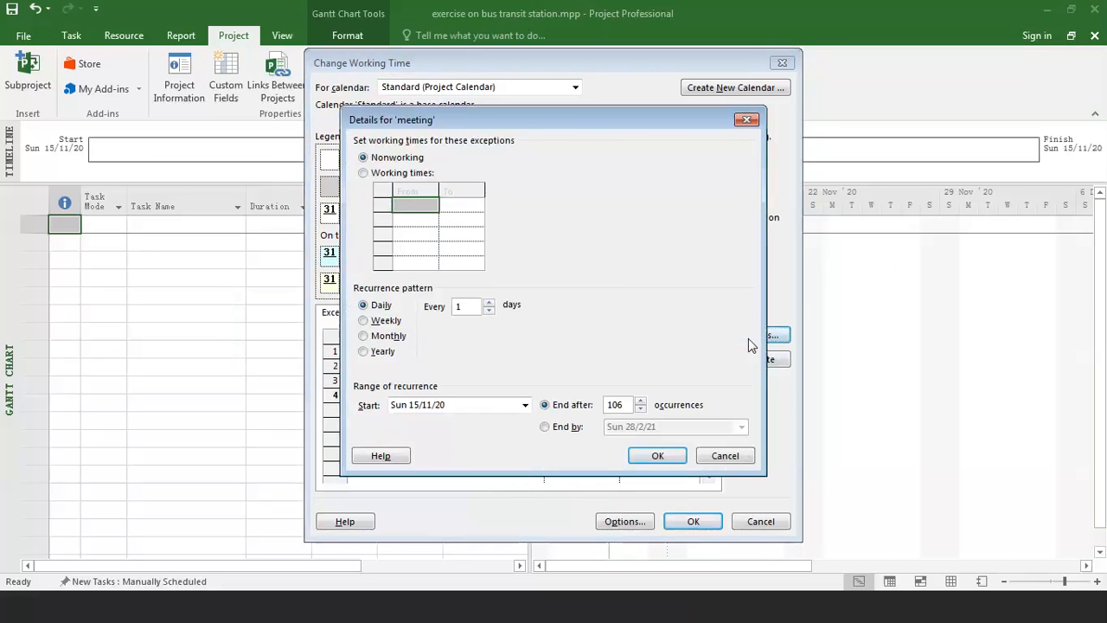
left_click(363, 173)
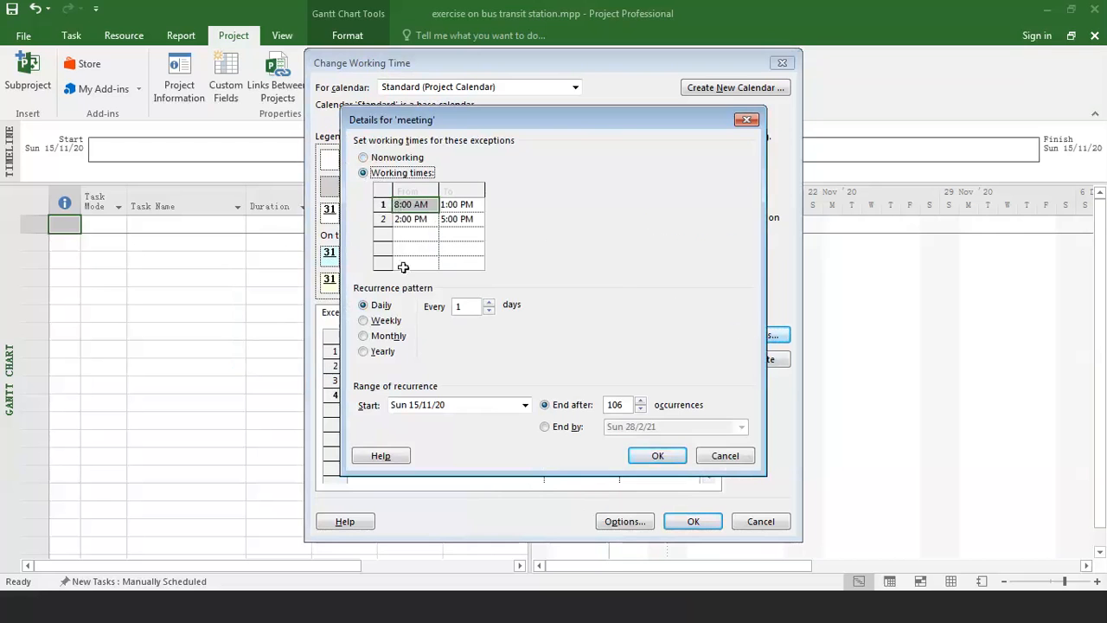
left_click(364, 323)
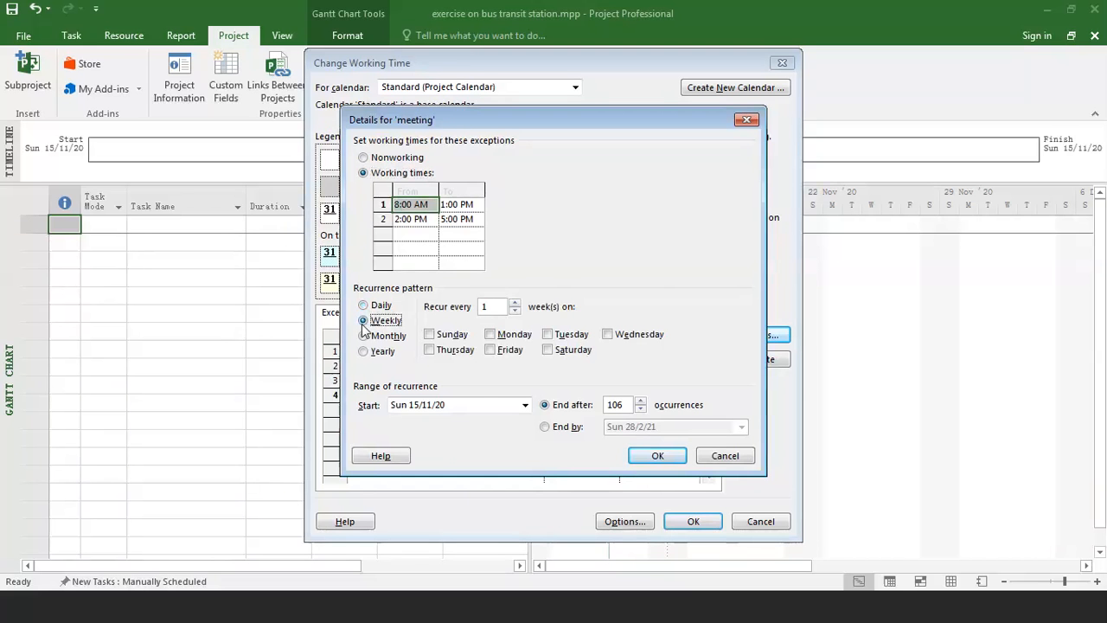
left_click(489, 334)
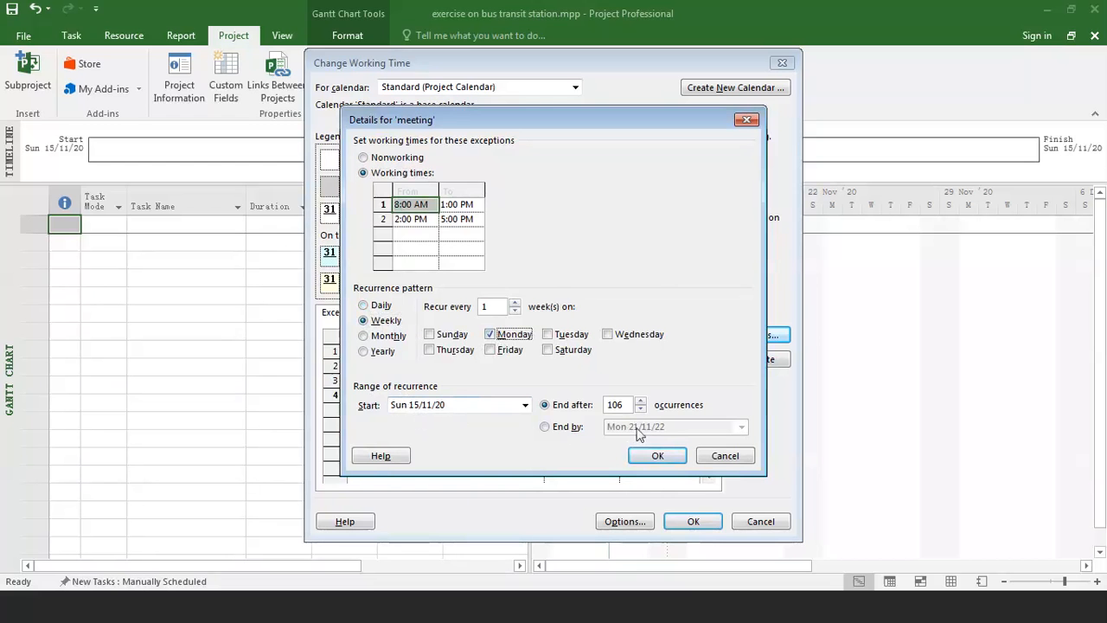
Set the meeting recurrence to end by Sun 28/2/21, then discard the exception's detail changes.
left_click(560, 428)
left_click(741, 426)
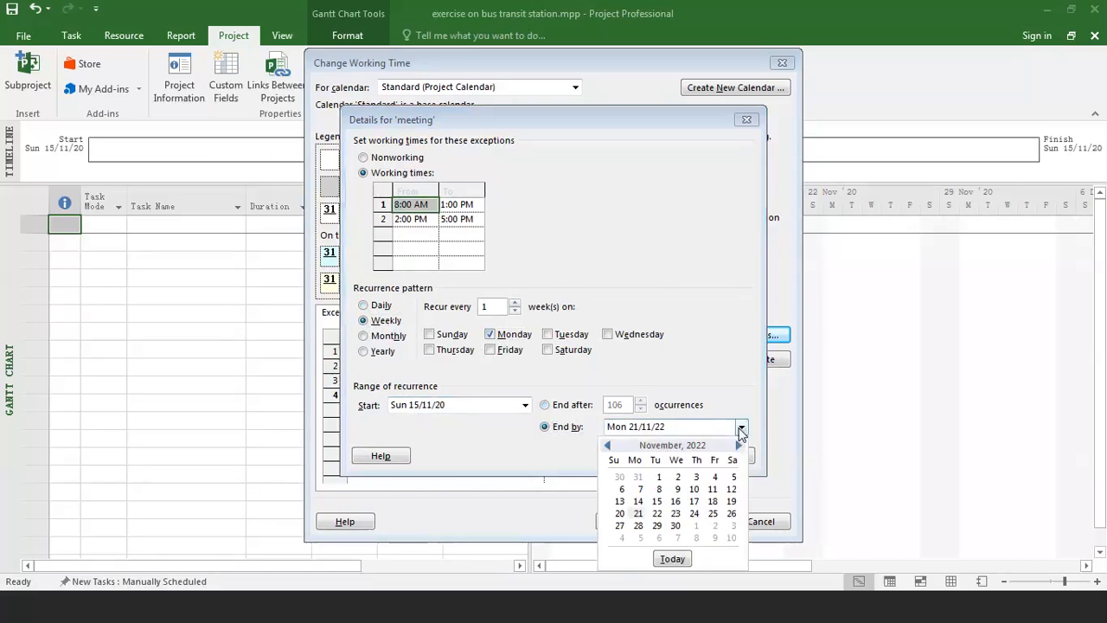
left_click(609, 445)
left_click(608, 445)
left_click(609, 446)
left_click(608, 445)
left_click(609, 446)
left_click(609, 445)
left_click(608, 446)
left_click(608, 446)
left_click(609, 445)
left_click(609, 445)
left_click(609, 445)
left_click(609, 445)
left_click(609, 445)
left_click(608, 446)
left_click(609, 446)
left_click(609, 445)
left_click(609, 445)
left_click(609, 445)
left_click(609, 446)
left_click(609, 445)
left_click(609, 445)
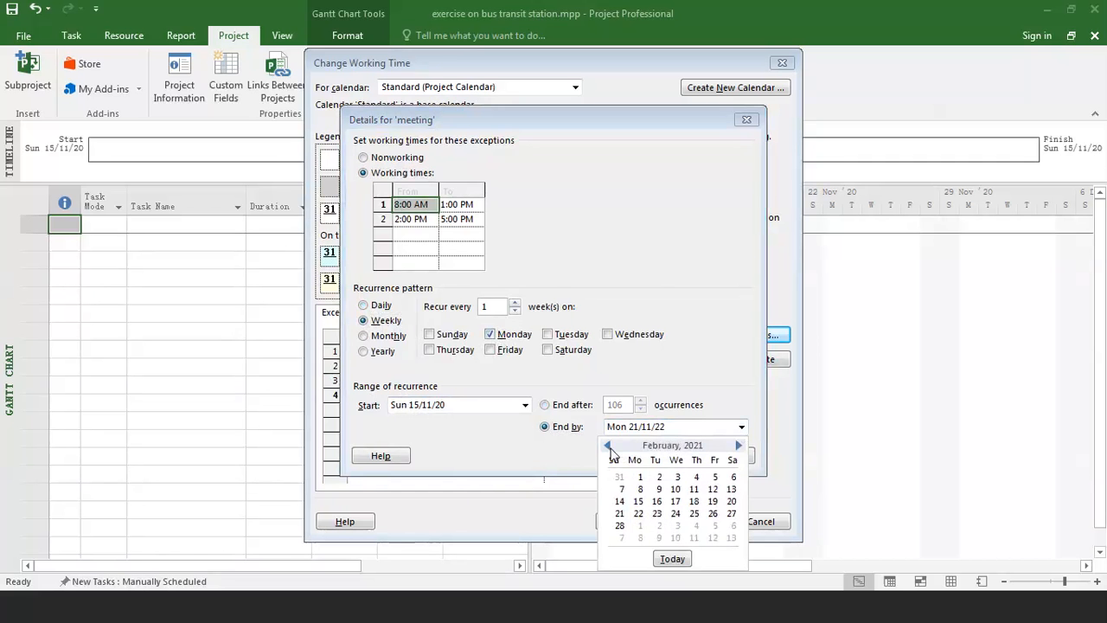
left_click(621, 527)
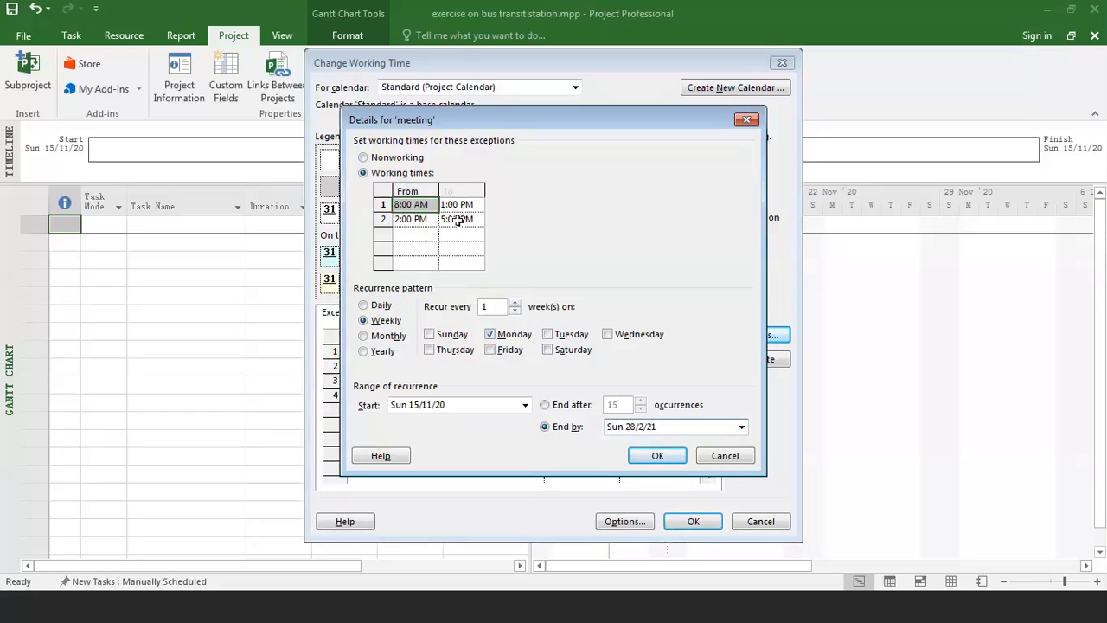
left_click(718, 457)
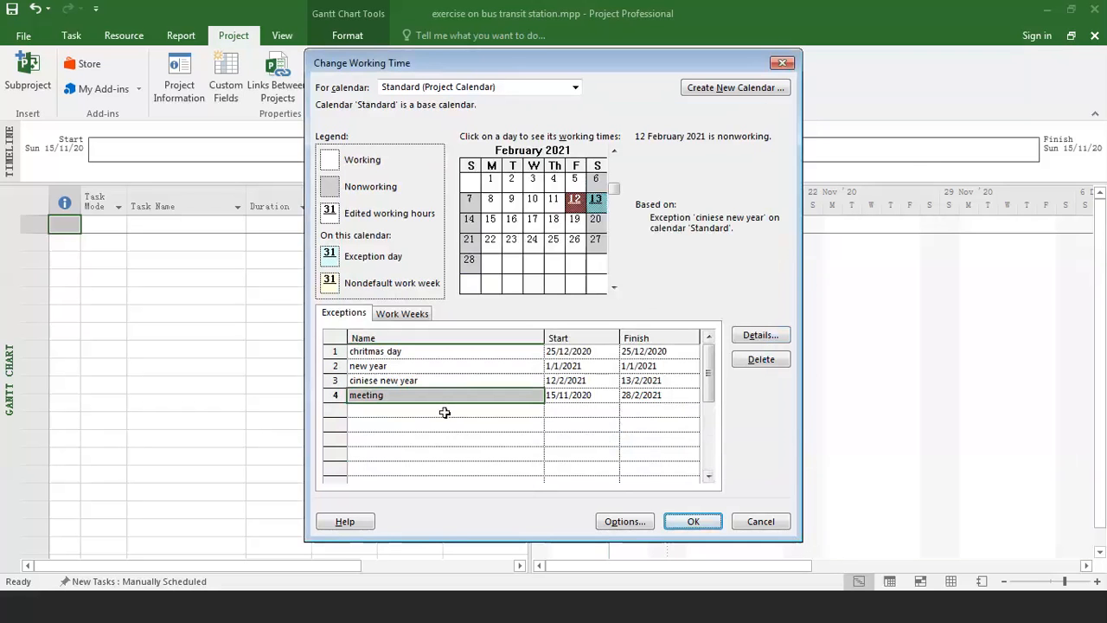
Delete the "meeting" exception from the Standard calendar.
left_click(414, 314)
left_click(557, 353)
left_click(749, 362)
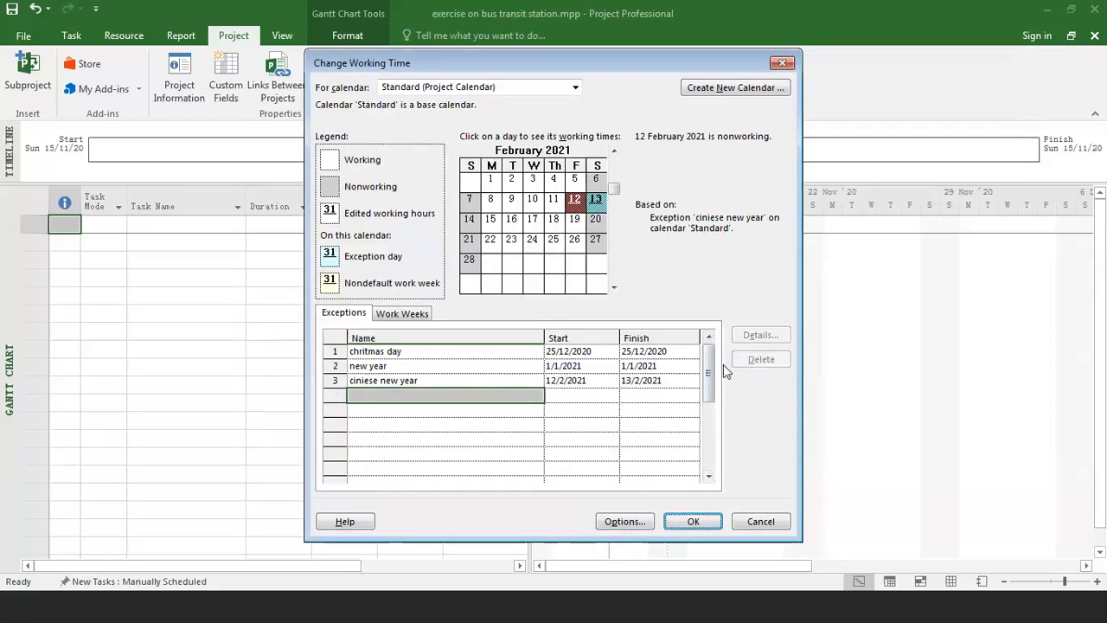
Check the working-time details of the default work week and accept the Standard calendar's working time changes.
left_click(404, 315)
left_click(383, 363)
left_click(383, 352)
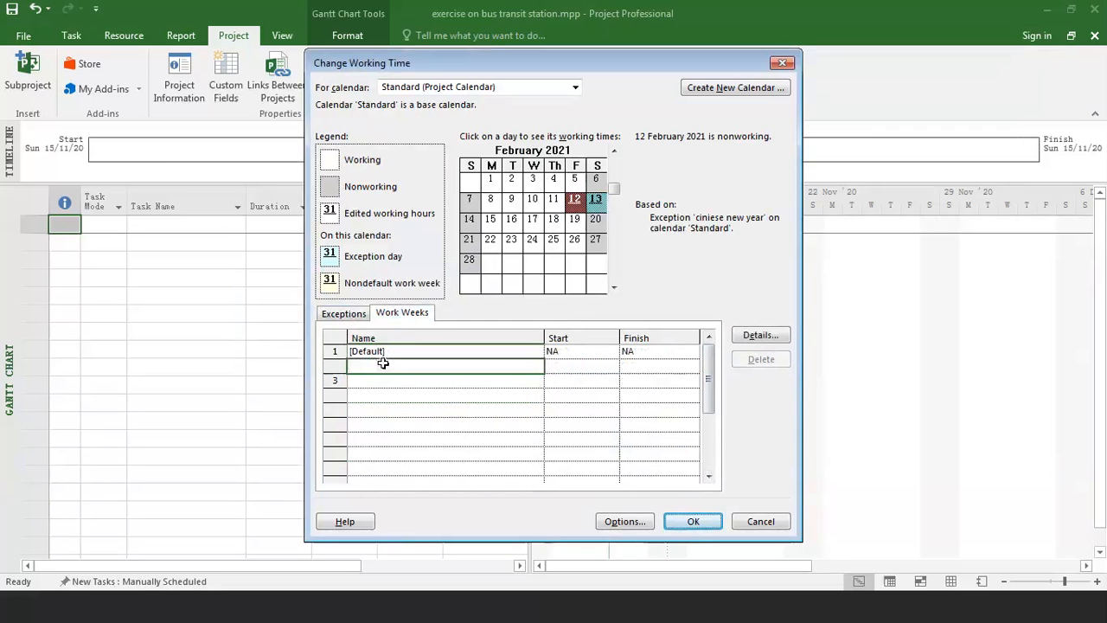
left_click(764, 338)
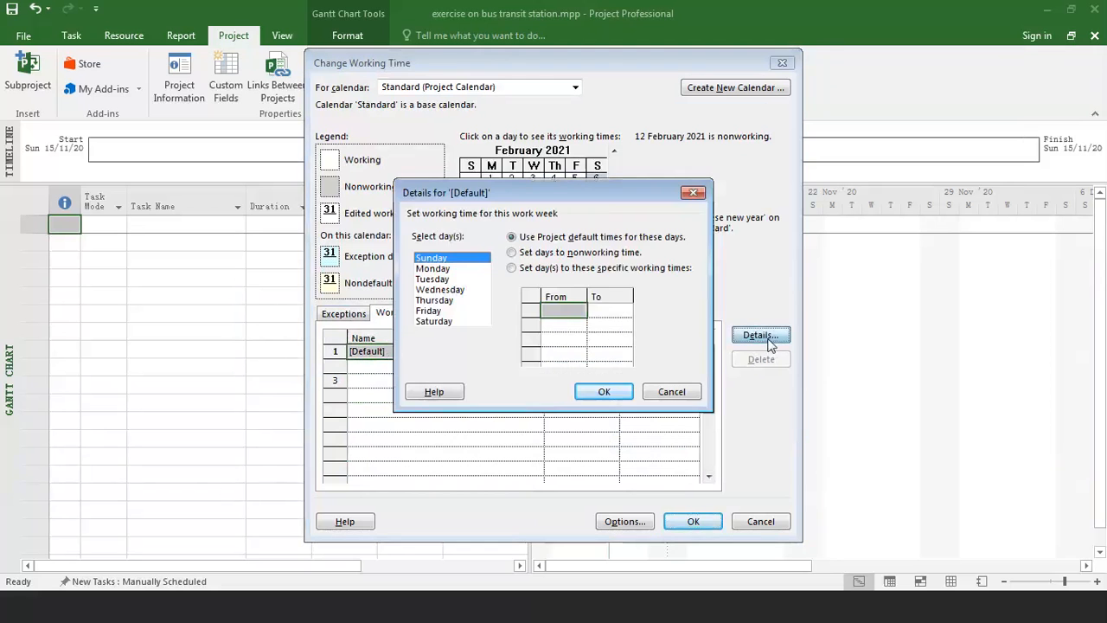
left_click(673, 393)
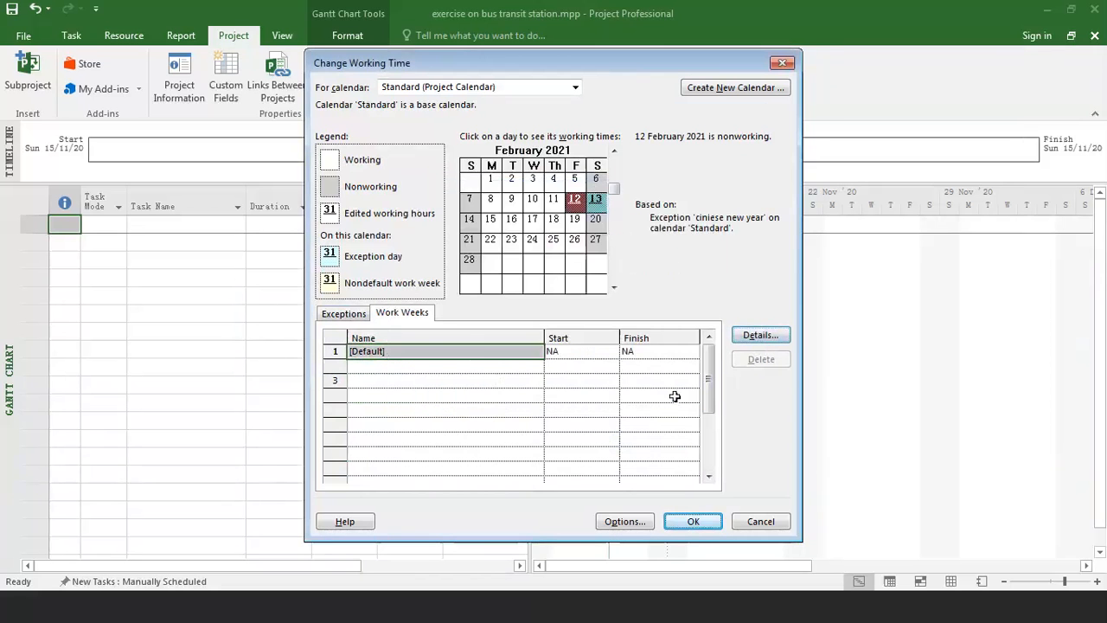
left_click(363, 314)
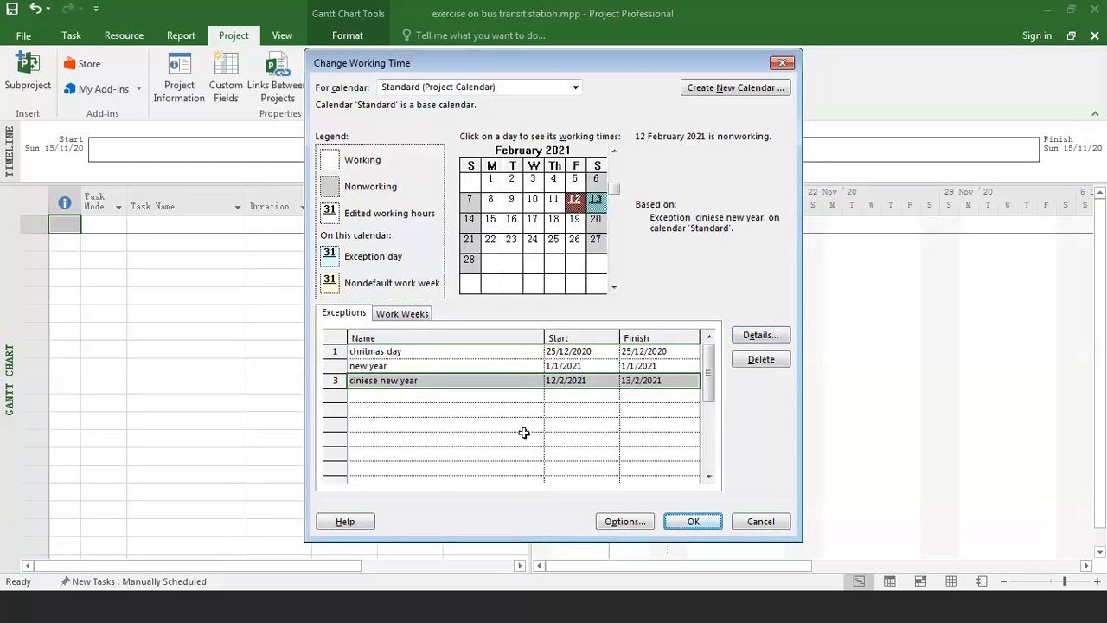
left_click(677, 523)
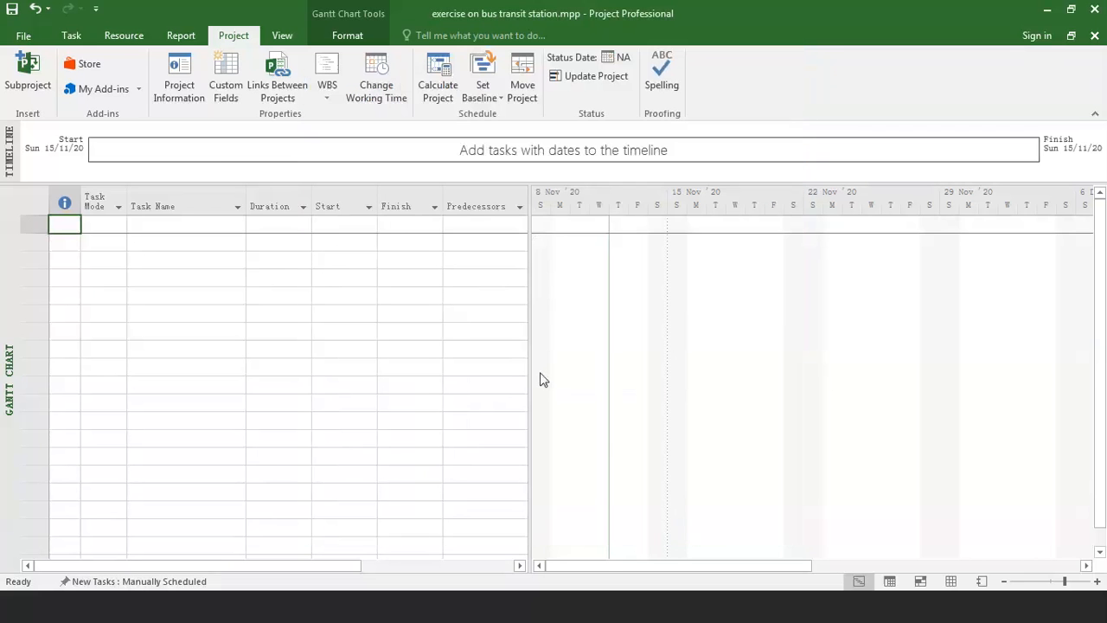